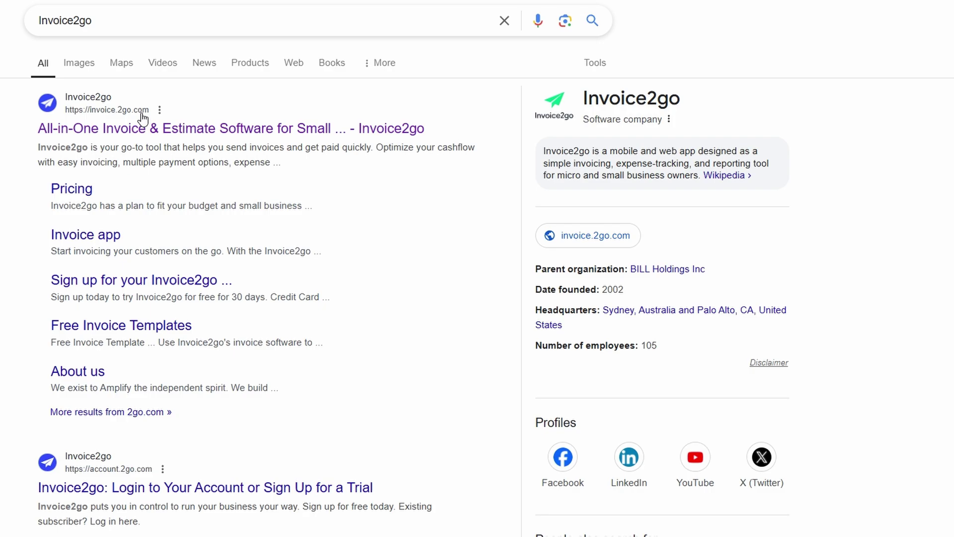
Open the invoice.2go.com result 'All-in-One Invoice & Estimate Software' from the Google results.
click(142, 117)
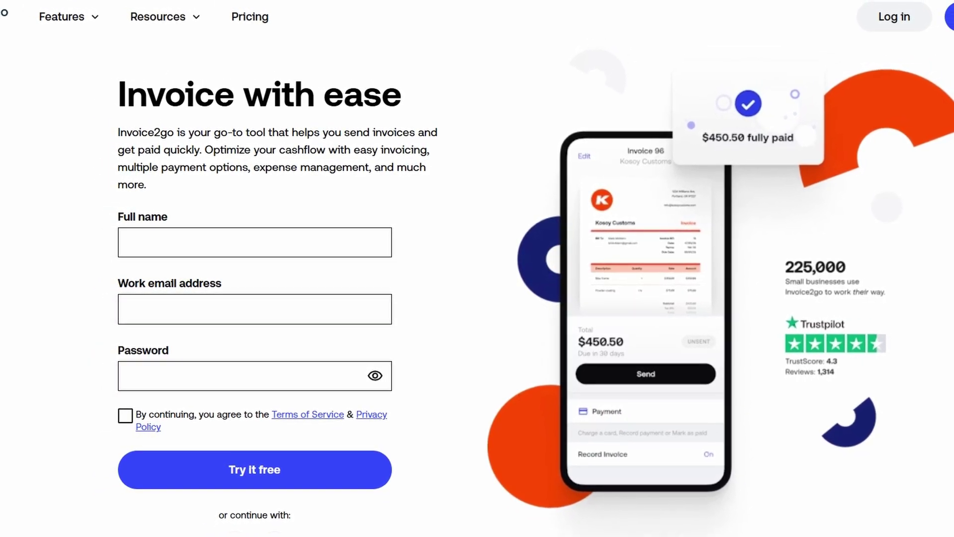
Scroll down the homepage through the estimates, invoicing and getting-paid sections.
scroll(477, 279, down, 2)
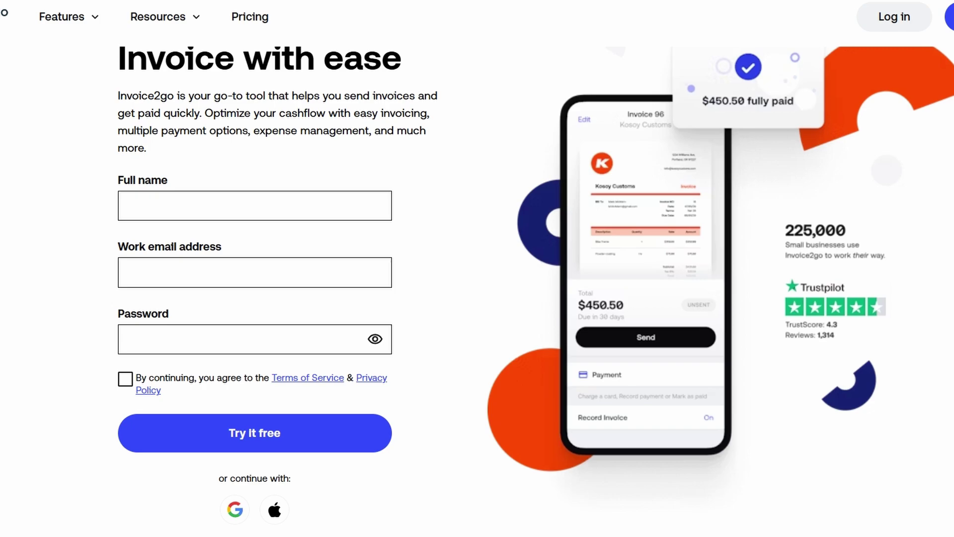
scroll(477, 278, down, 3)
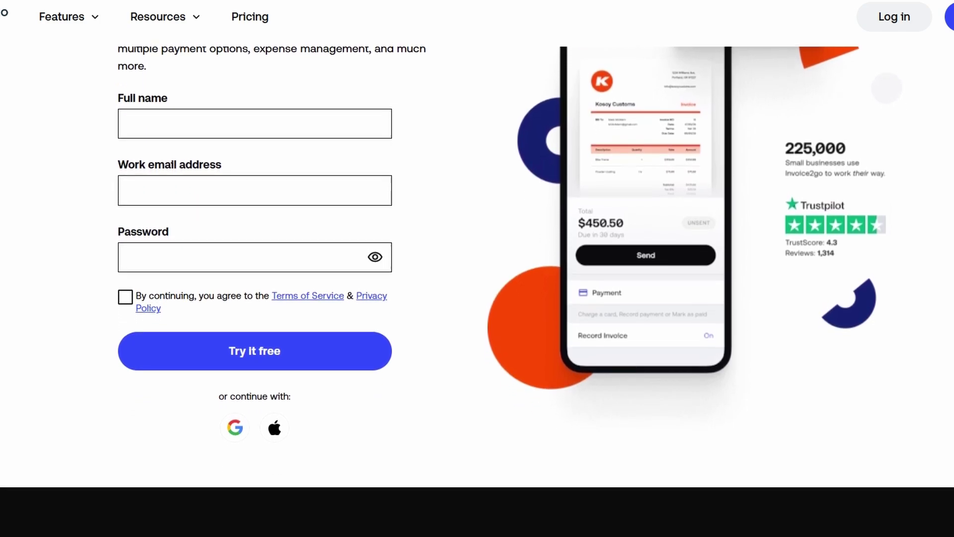
scroll(478, 279, down, 3)
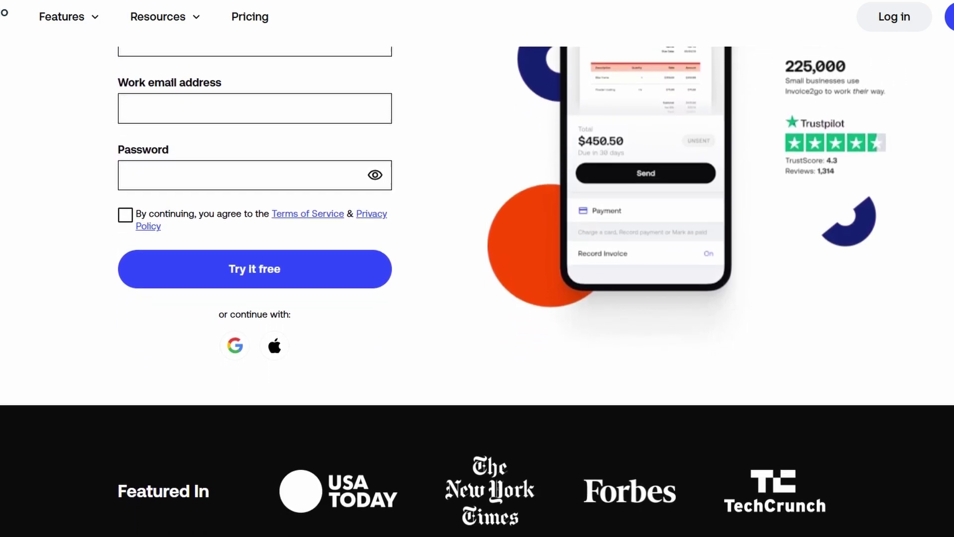
scroll(477, 278, down, 3)
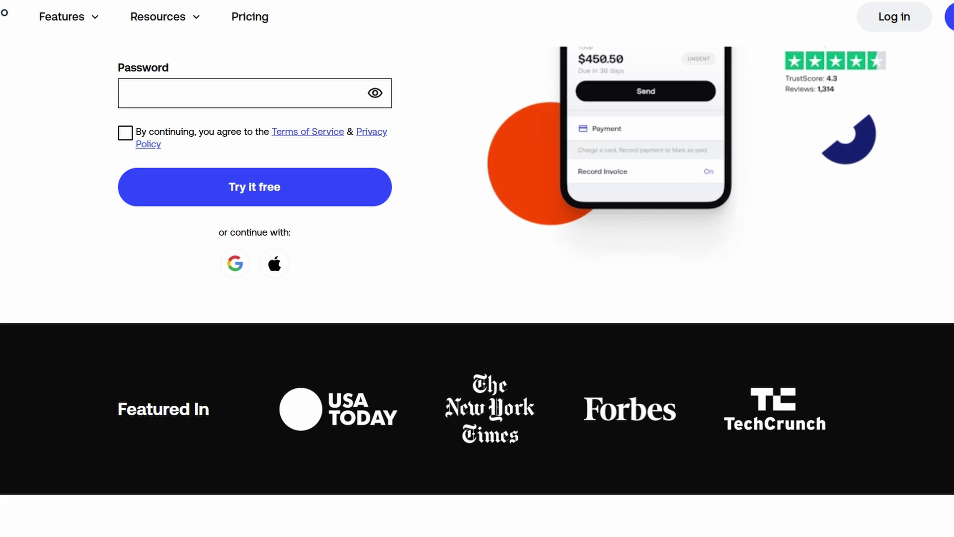
scroll(477, 279, down, 3)
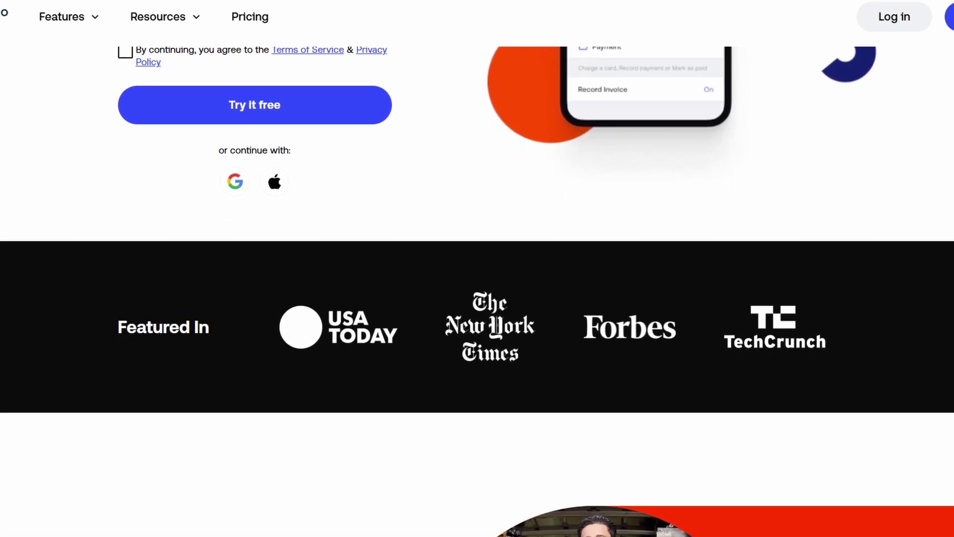
scroll(478, 278, down, 3)
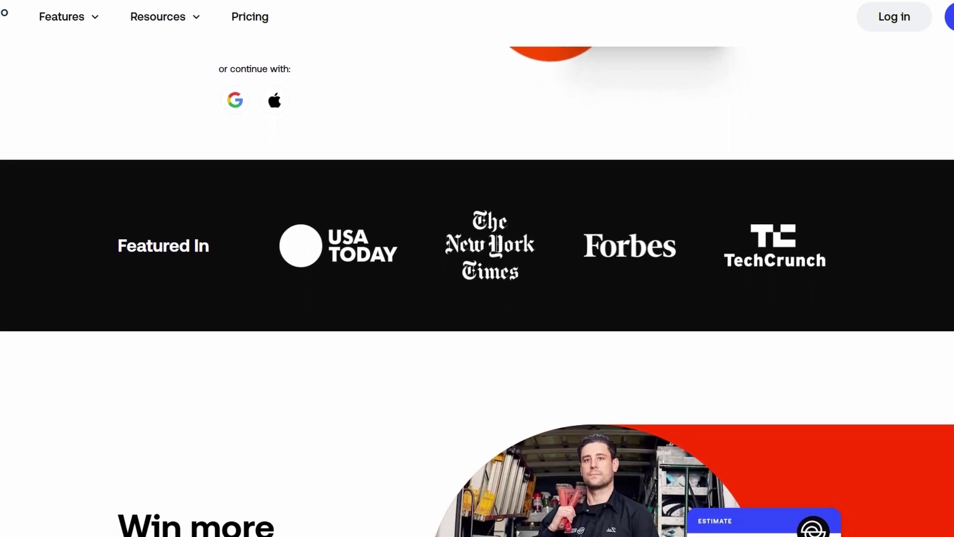
scroll(478, 278, down, 3)
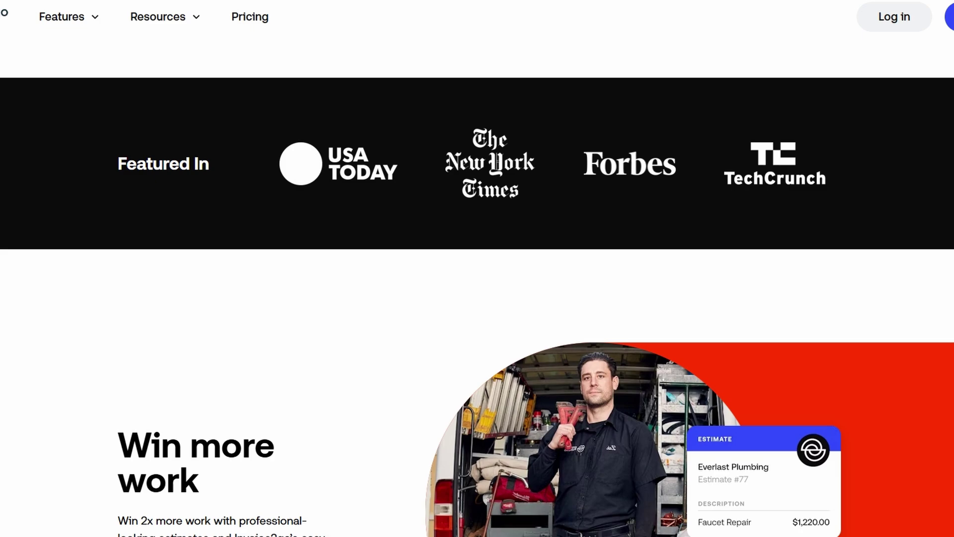
scroll(478, 279, down, 3)
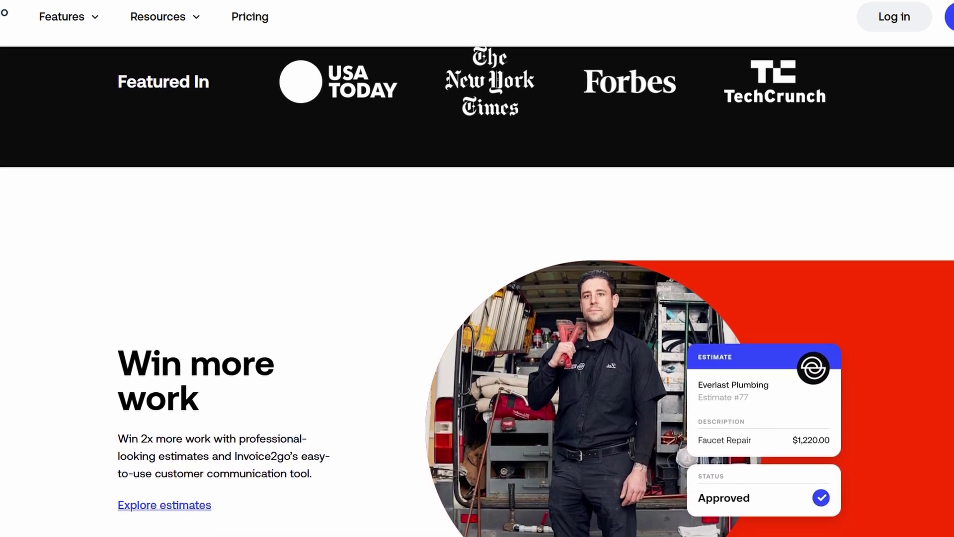
scroll(477, 278, down, 3)
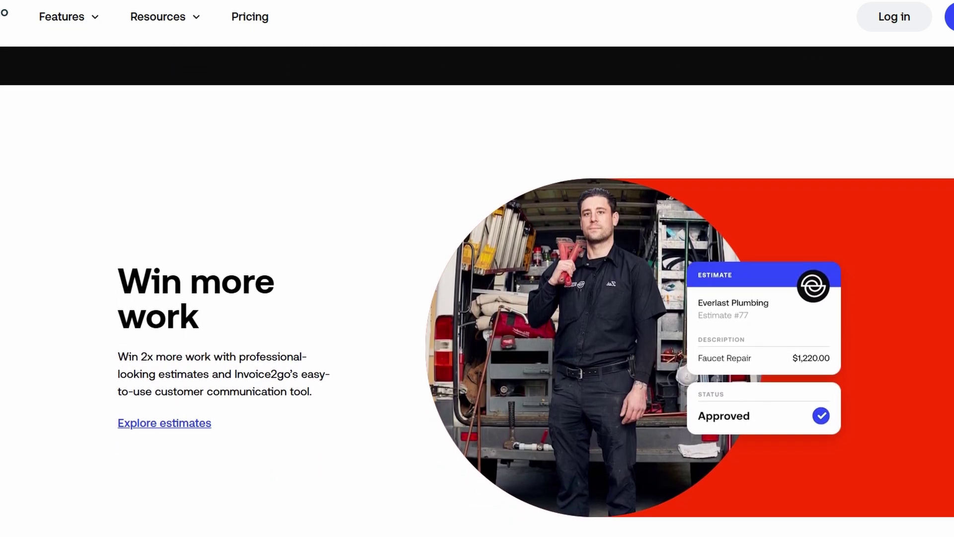
scroll(477, 279, down, 3)
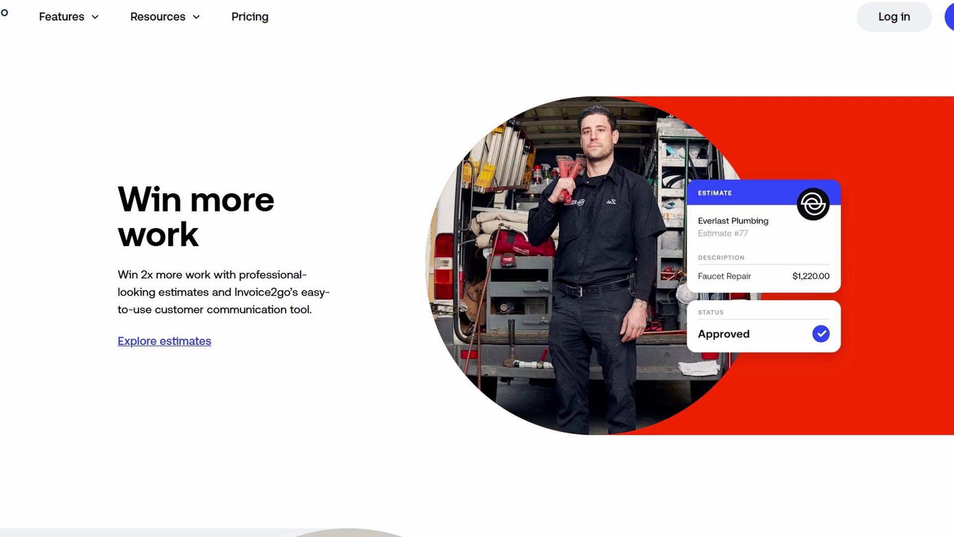
scroll(477, 279, down, 3)
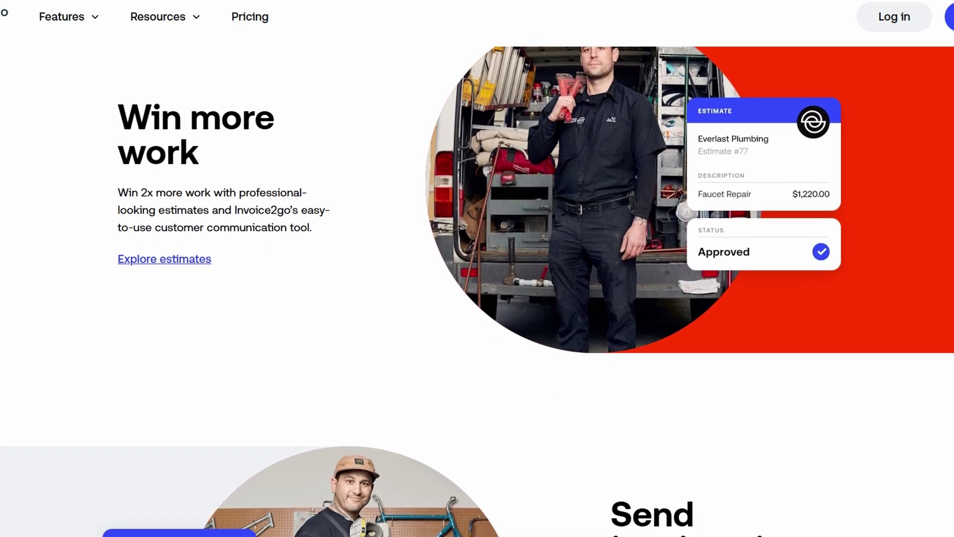
scroll(477, 278, down, 3)
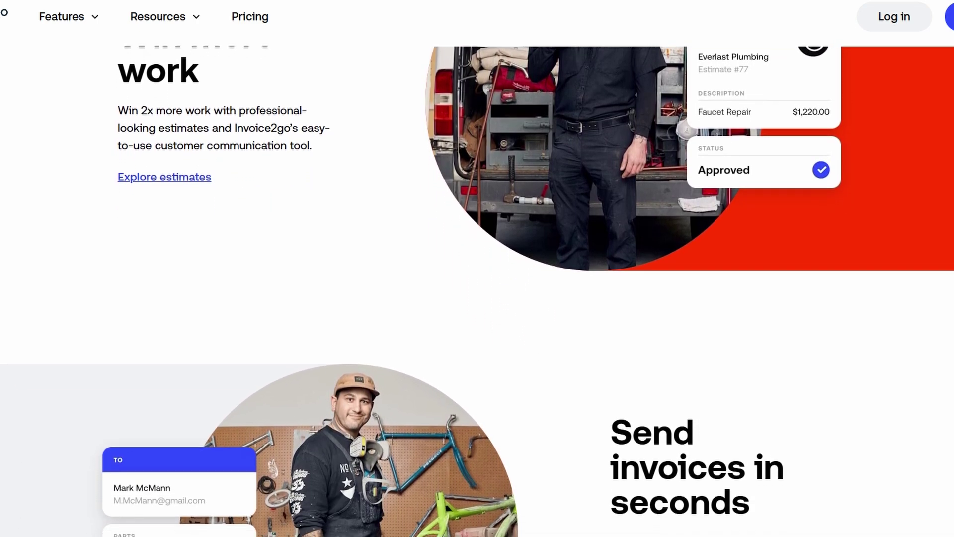
scroll(477, 279, down, 3)
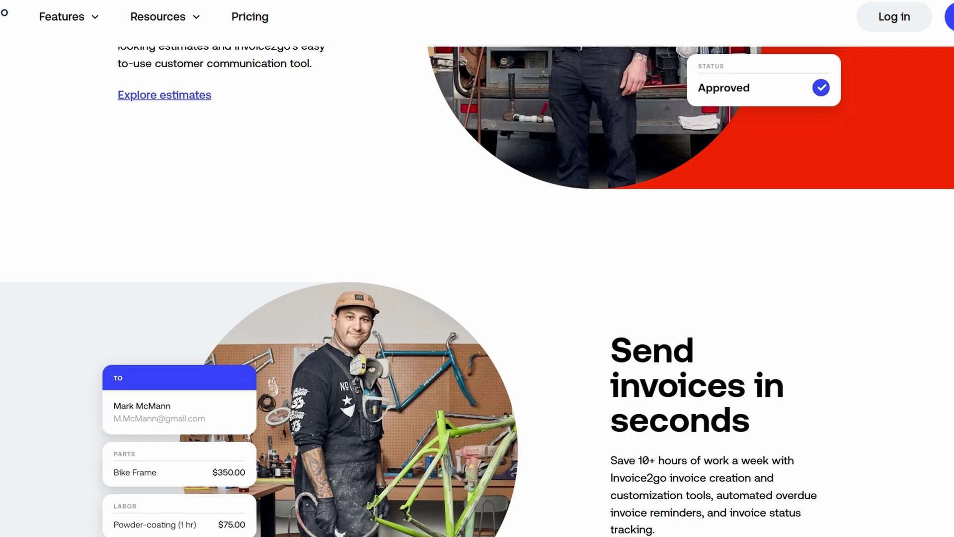
scroll(477, 278, down, 3)
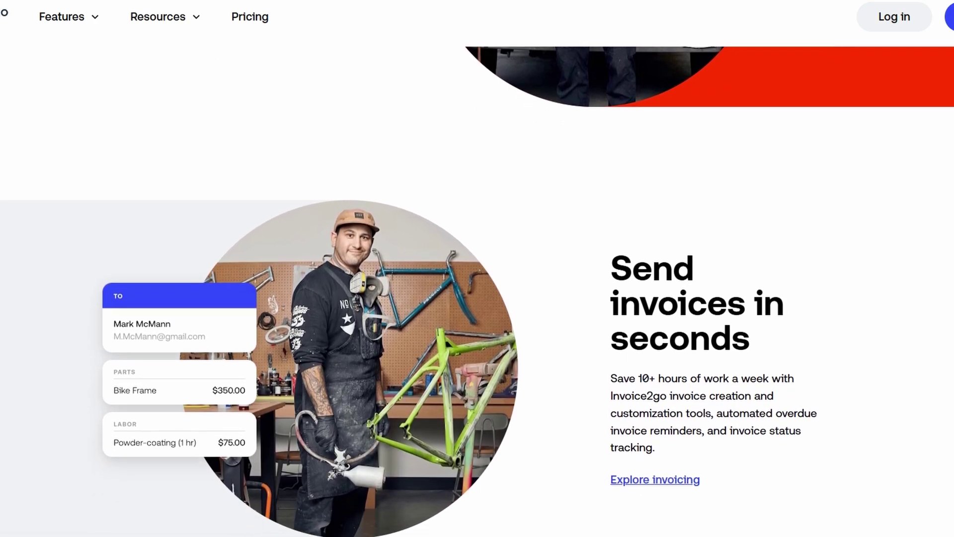
scroll(477, 279, down, 3)
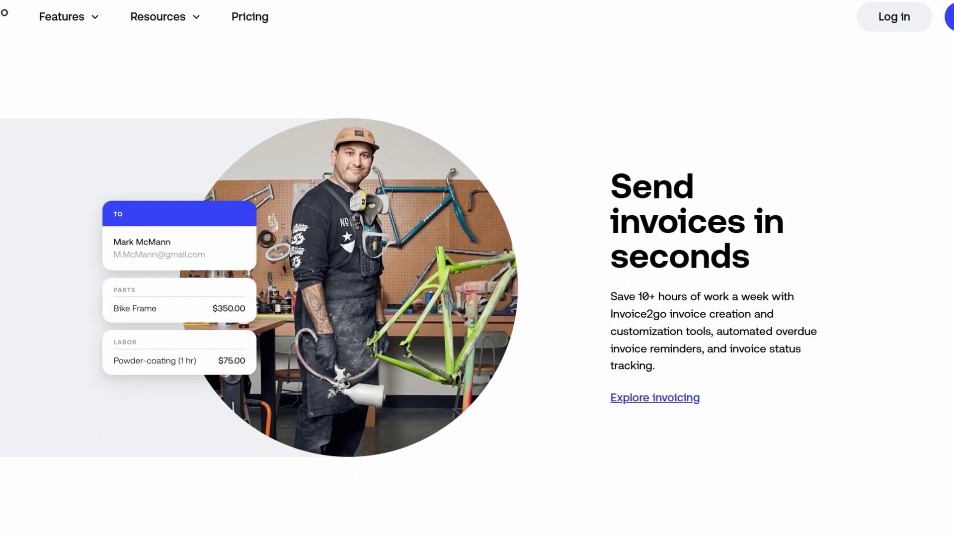
scroll(477, 279, down, 3)
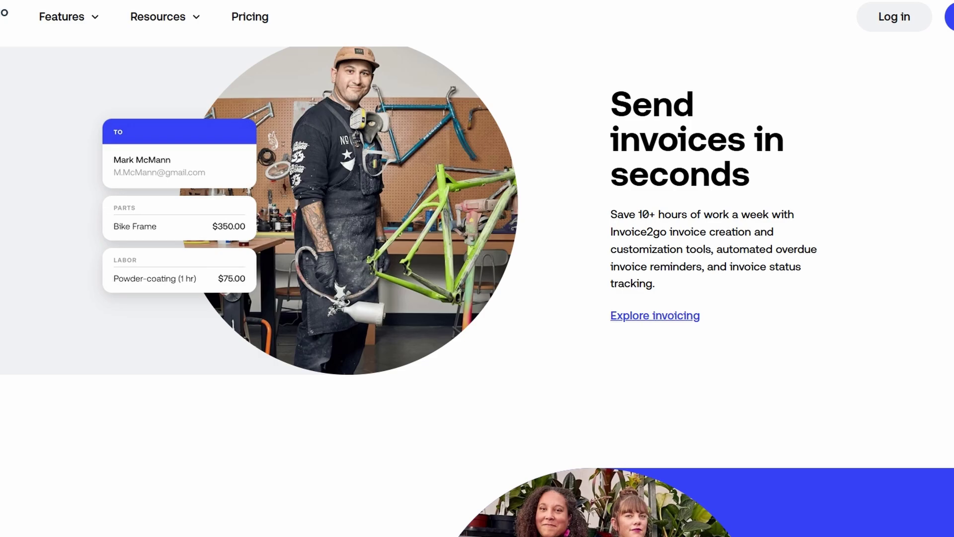
scroll(477, 278, down, 3)
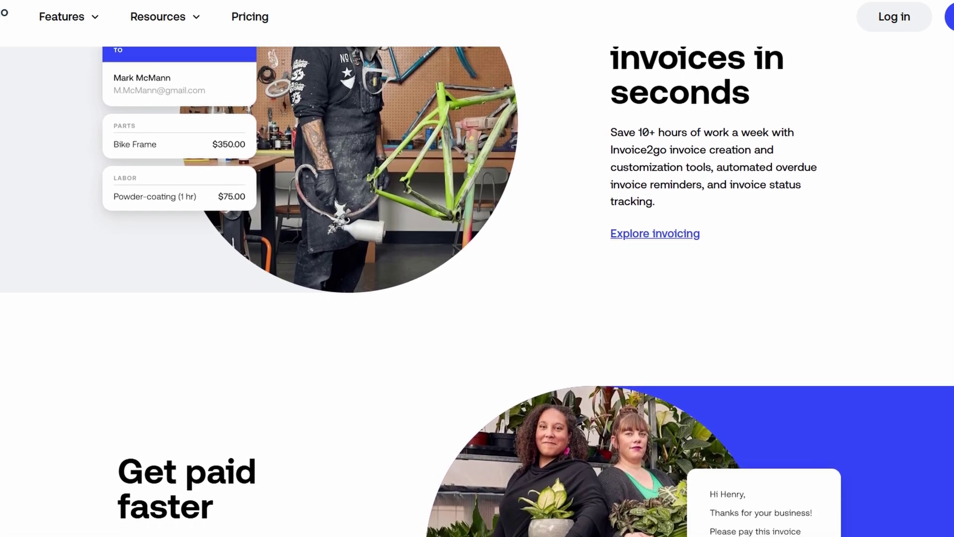
scroll(477, 278, down, 3)
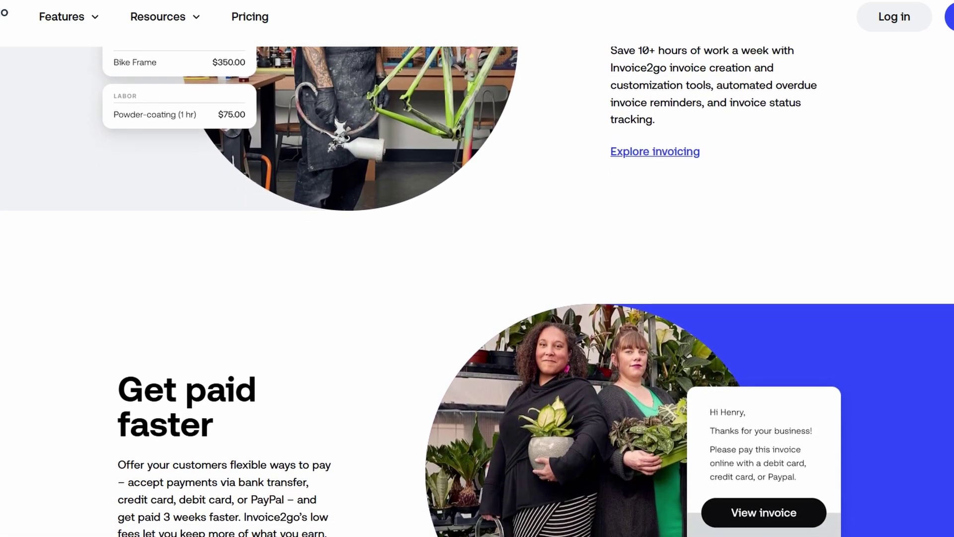
scroll(477, 278, down, 3)
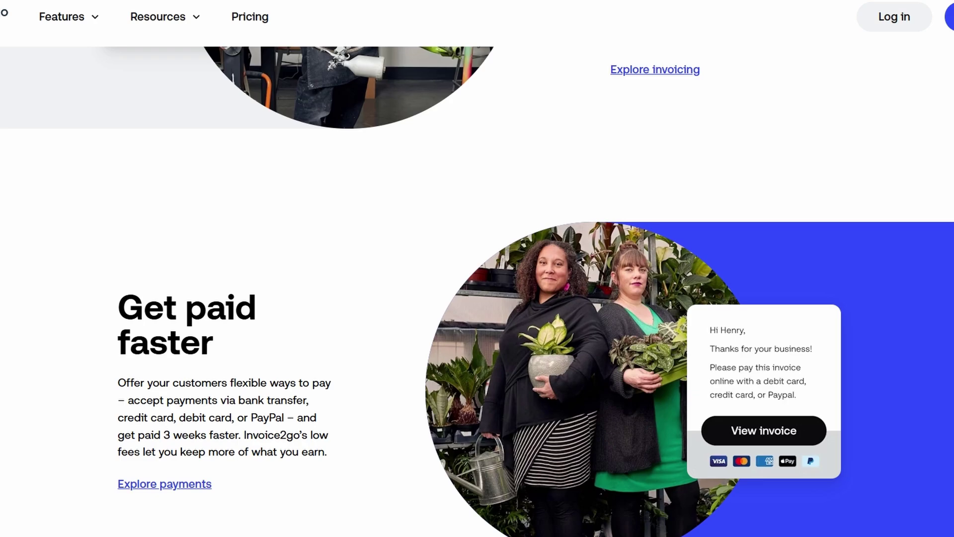
scroll(477, 278, down, 3)
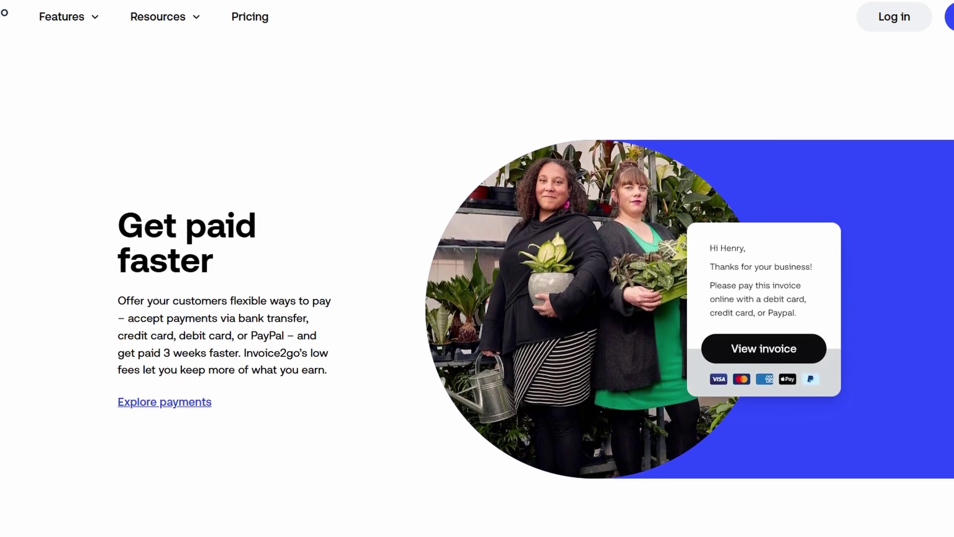
scroll(477, 278, down, 2)
scroll(477, 278, up, 15)
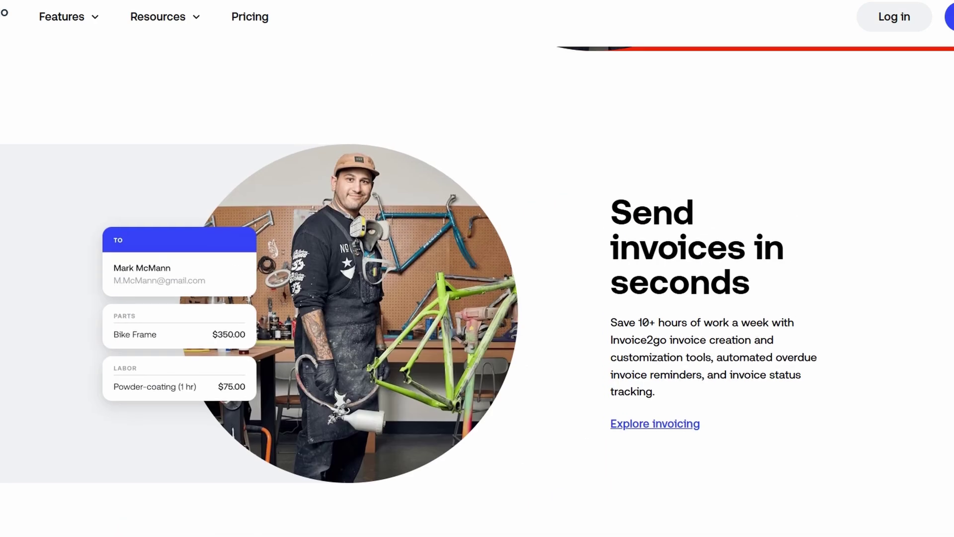
Scroll the homepage back to the 'Invoice with ease' sign-up form.
scroll(390, 176, up, 10)
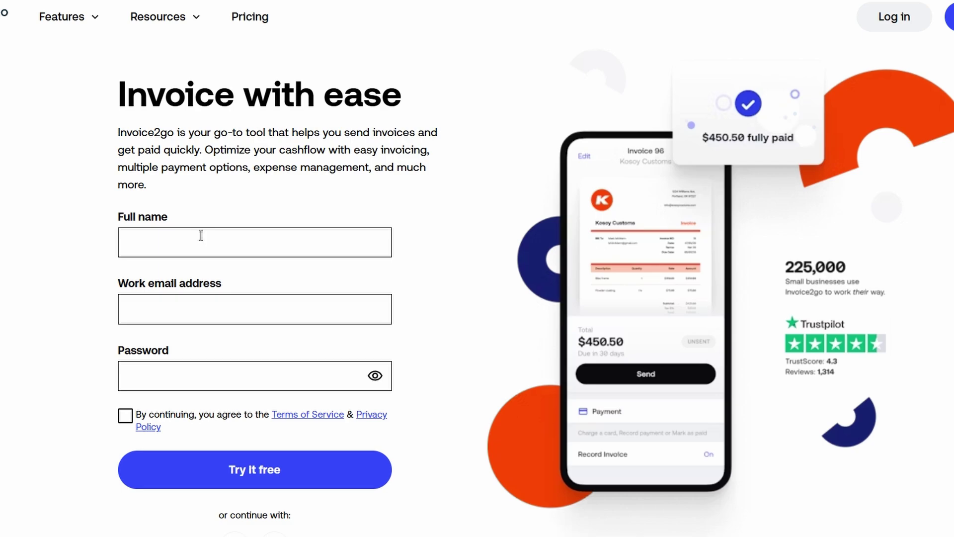
scroll(134, 266, down, 1)
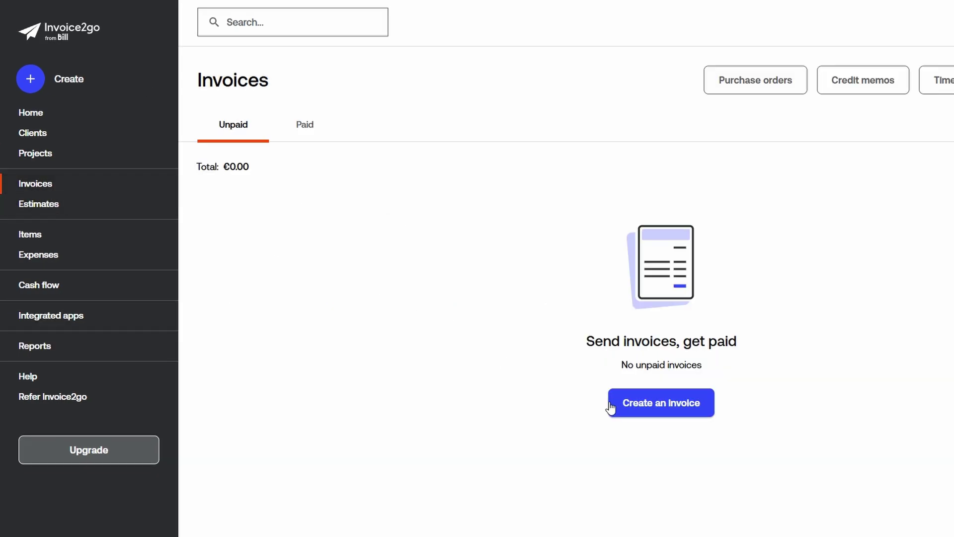
Start a new invoice #1 and open its client details form.
click(612, 408)
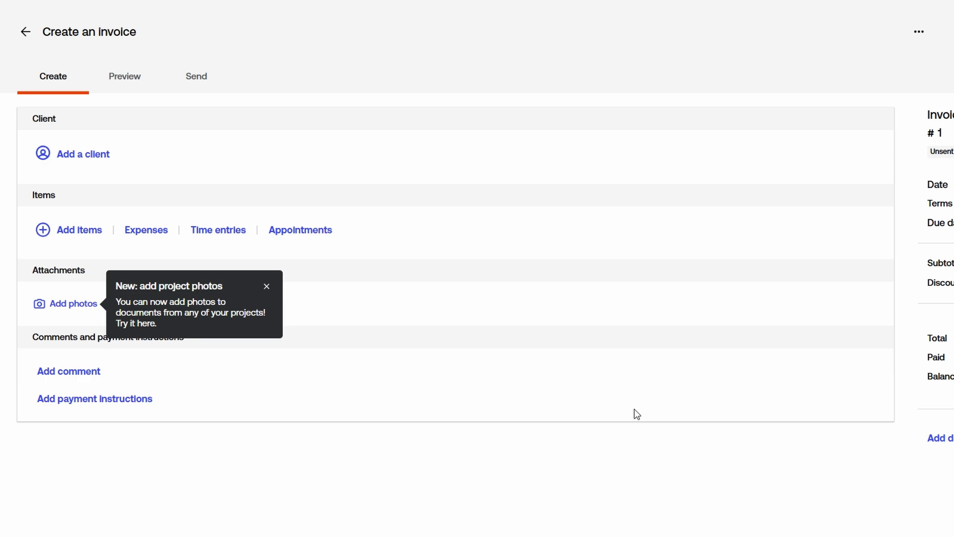
click(89, 160)
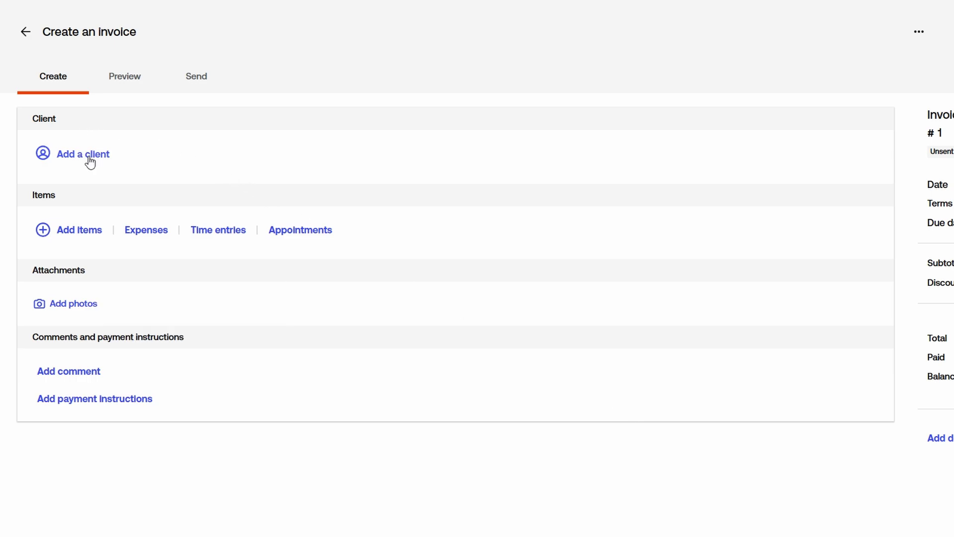
click(89, 160)
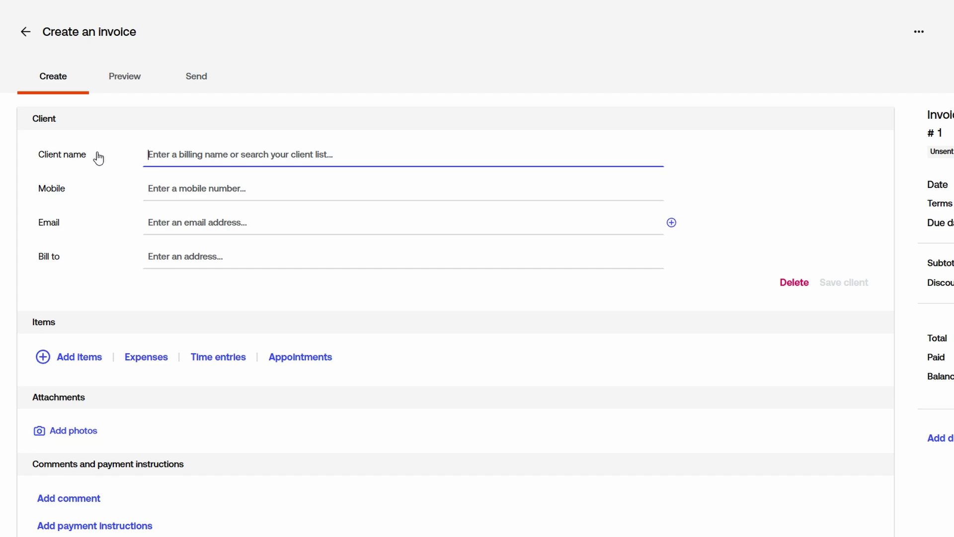
drag(96, 158, 16, 153)
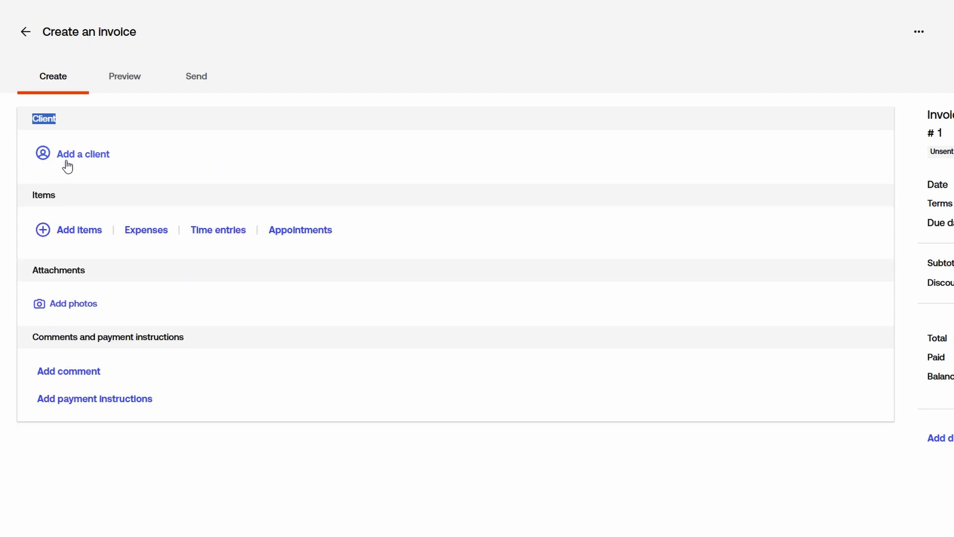
click(64, 158)
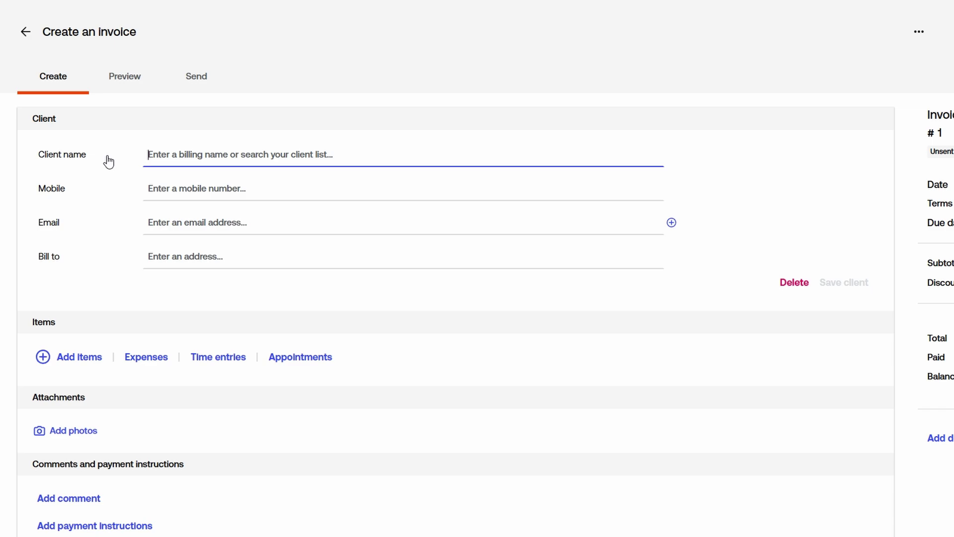
Enter 'Client name' as the name and 'Mobile' as the mobile, then save the client.
drag(86, 154, 32, 154)
key(ctrl+c)
click(173, 151)
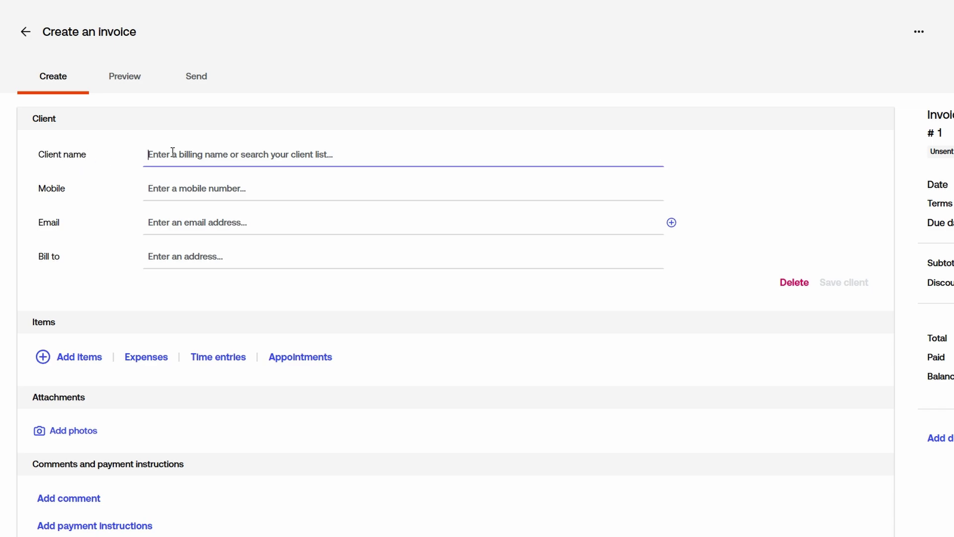
key(ctrl+v)
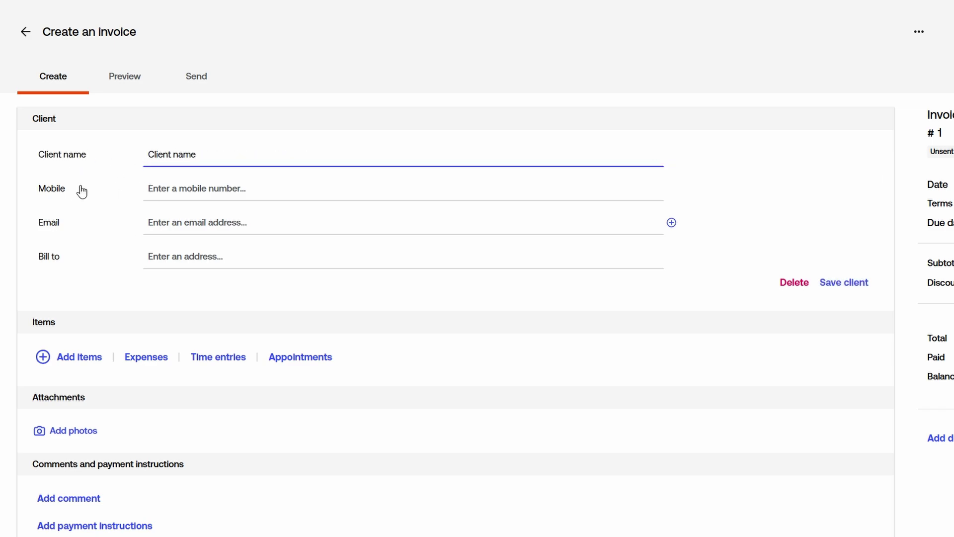
drag(82, 188, 33, 188)
key(ctrl+c)
click(172, 188)
key(ctrl+v)
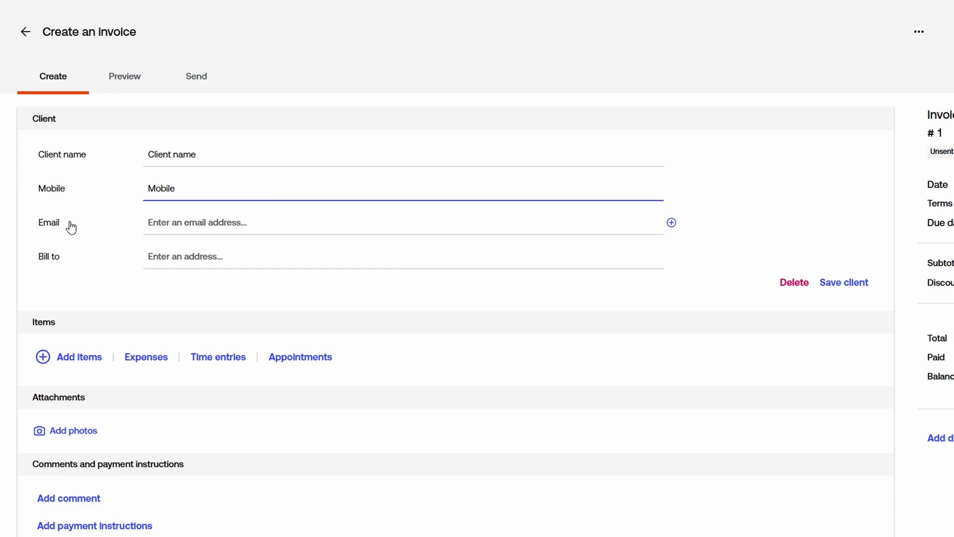
drag(72, 227, 22, 222)
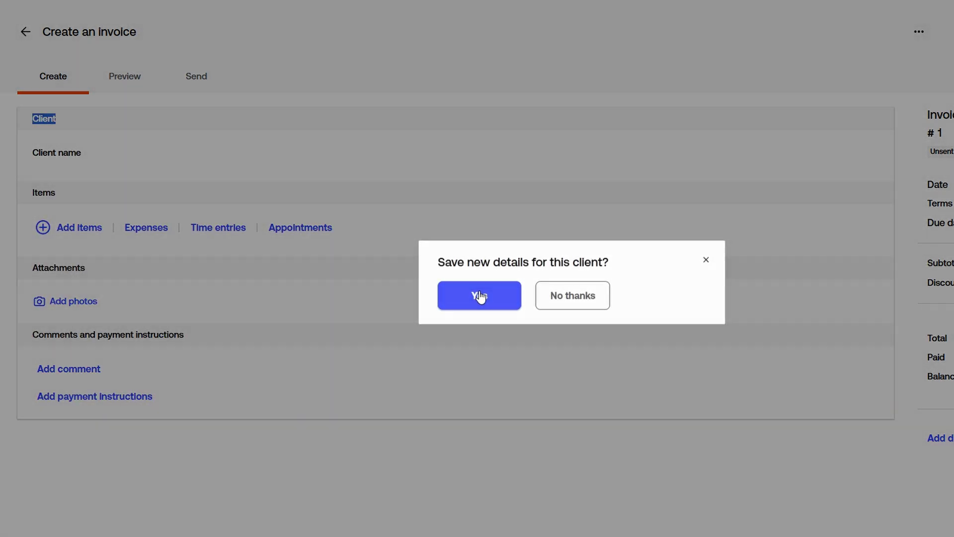
click(480, 297)
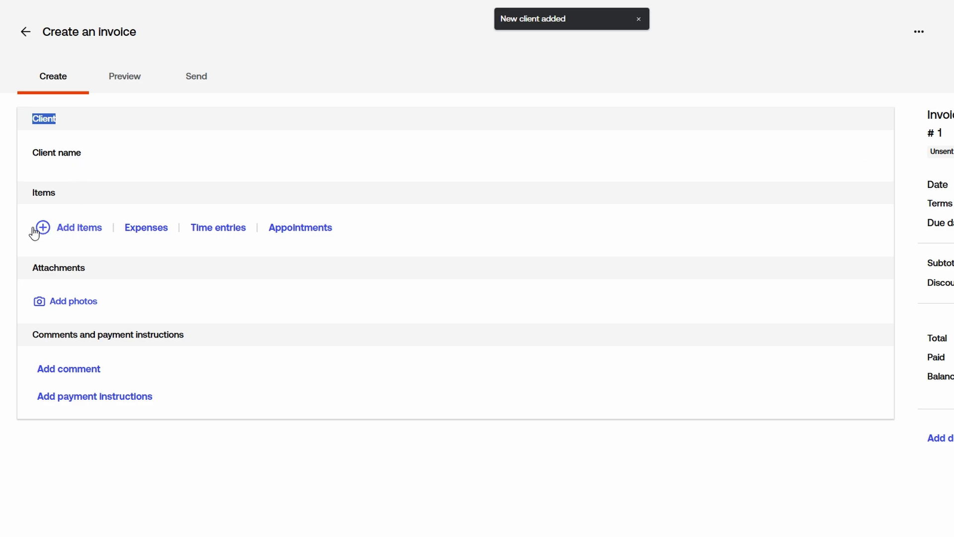
Add new line item 'Item' with description '...', quantity 1 at €0.00.
click(73, 229)
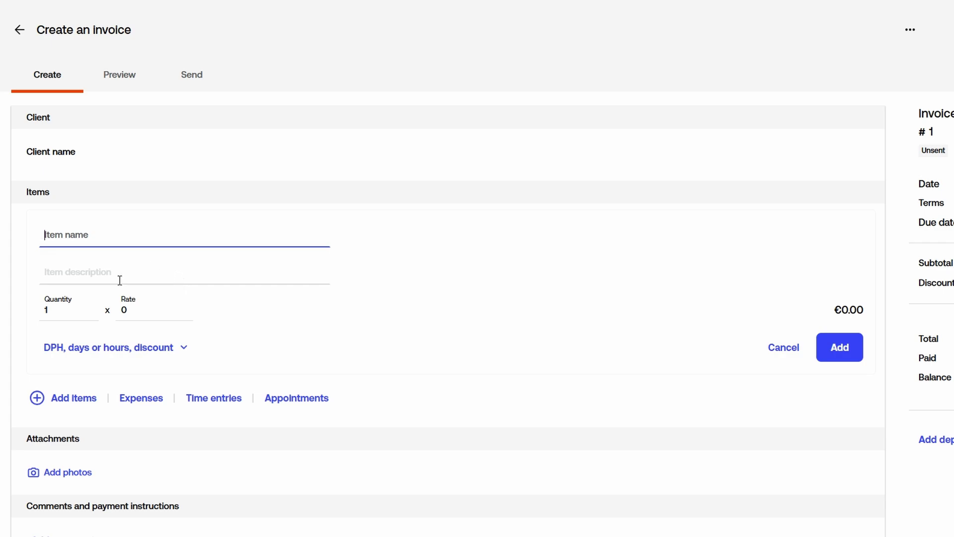
click(130, 312)
click(76, 308)
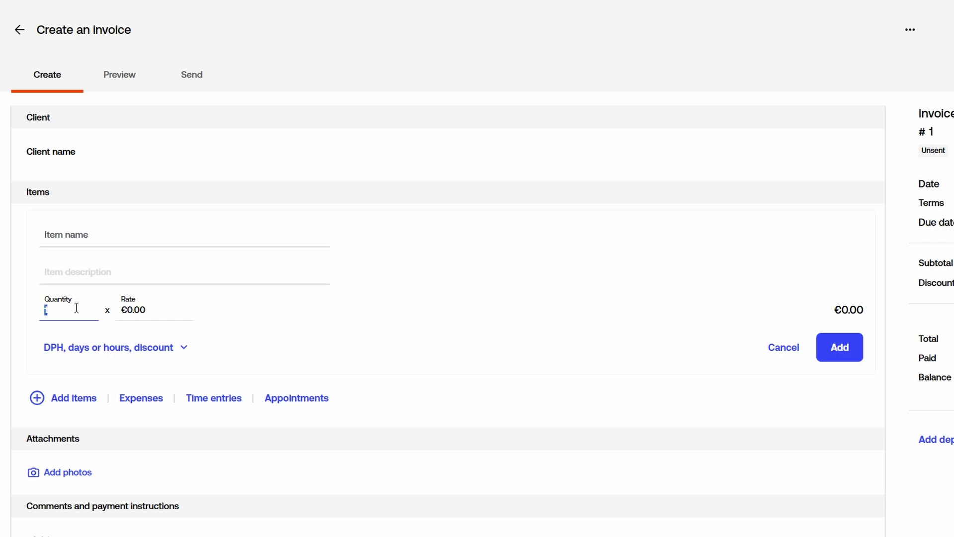
scroll(160, 279, down, 1)
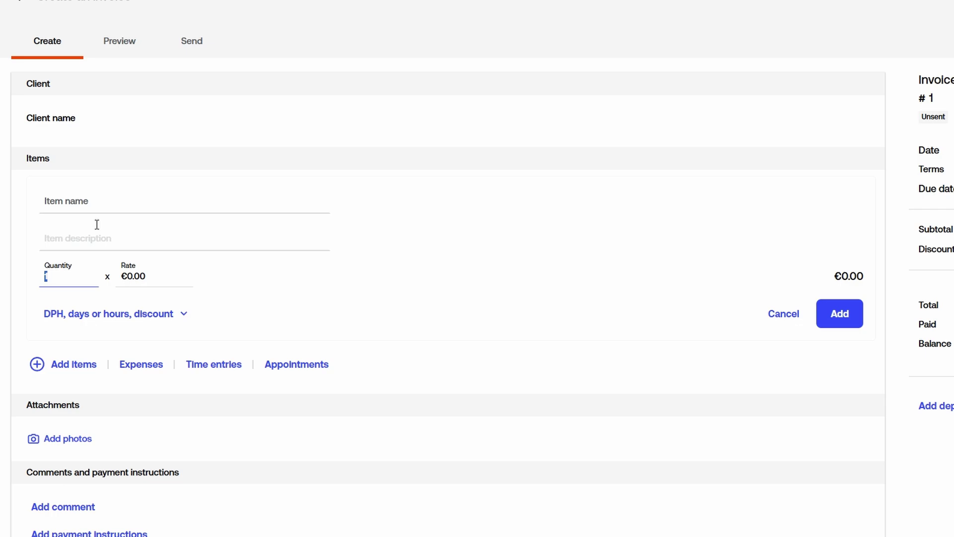
click(100, 192)
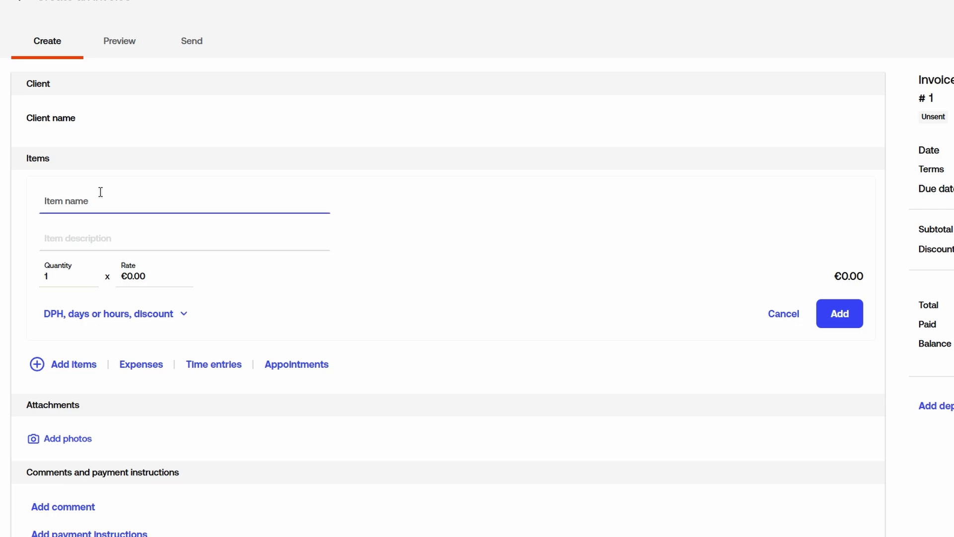
text(Item)
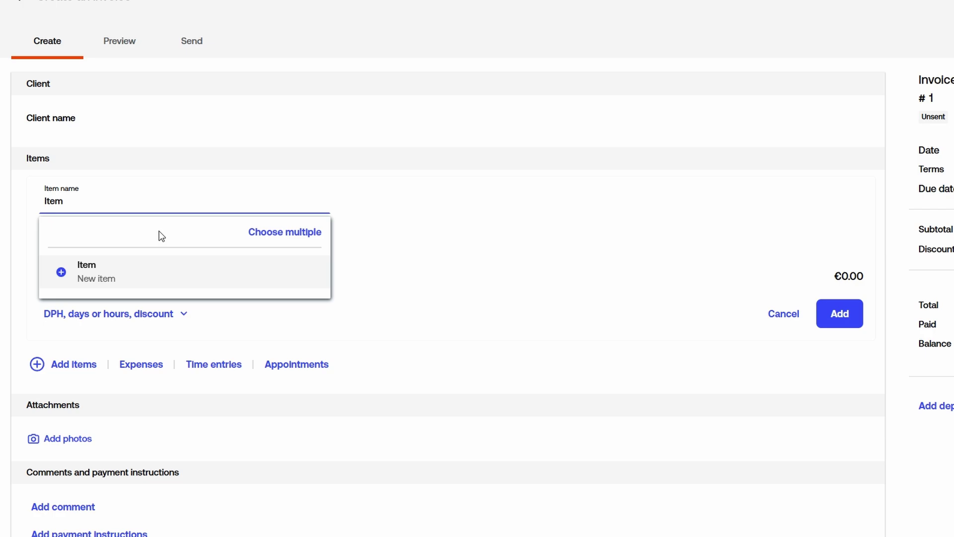
click(115, 273)
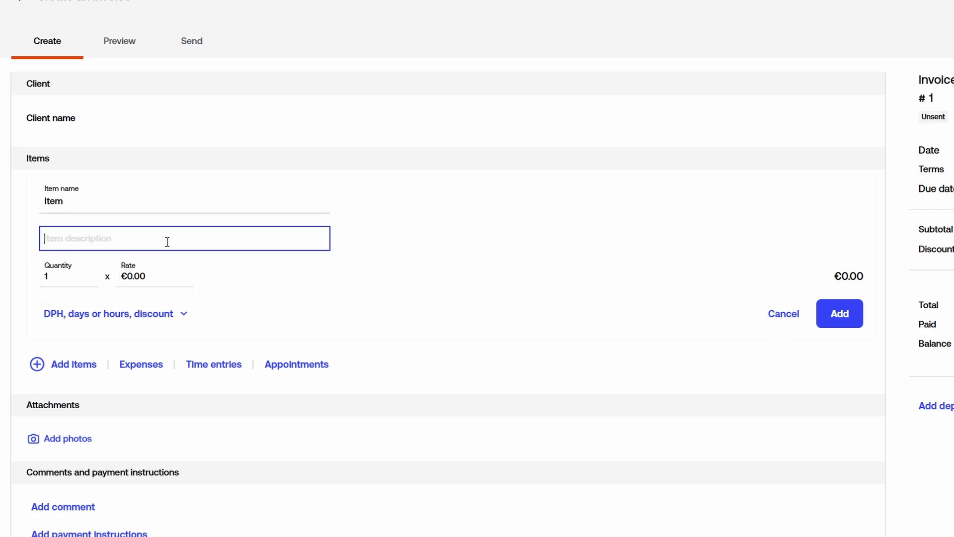
text(...)
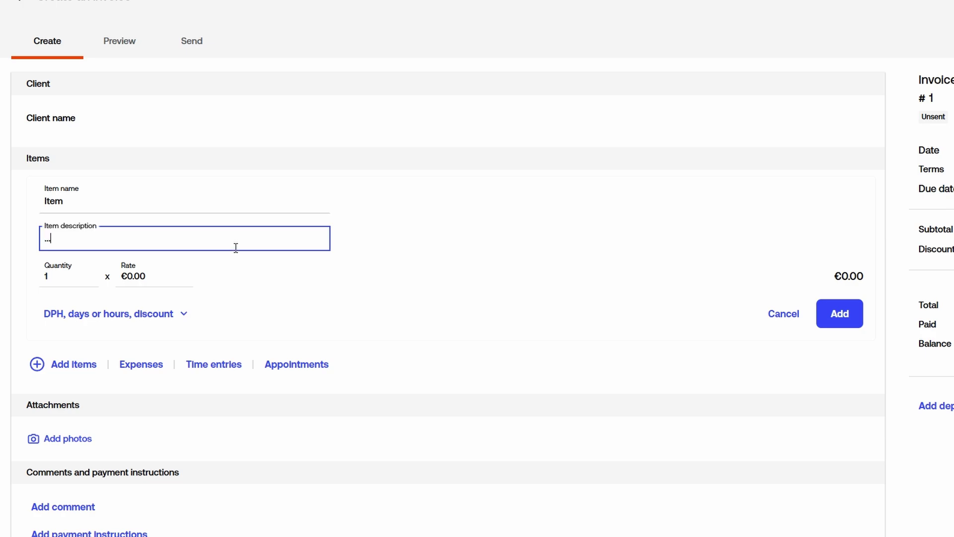
click(821, 316)
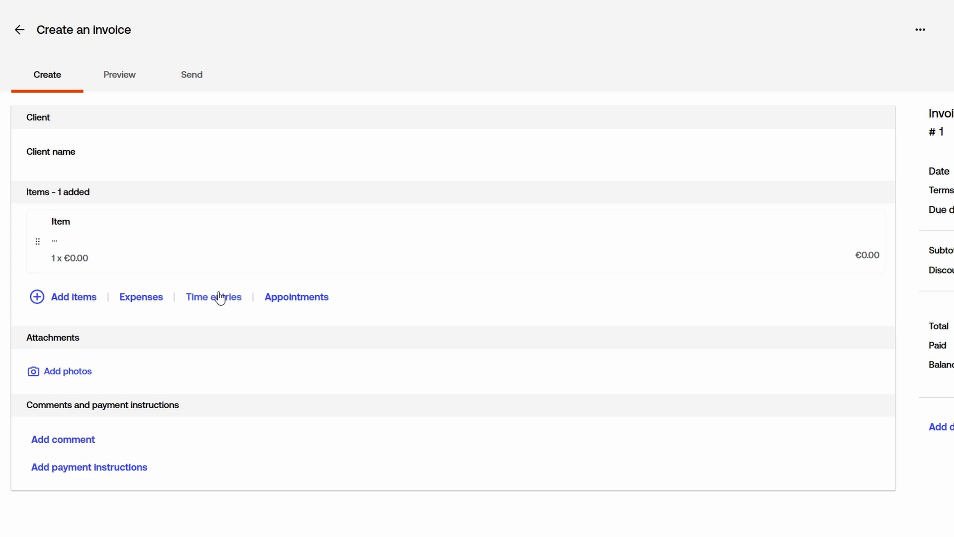
Preview invoice #1, then open its send email with the invoice_1 PDF attached.
click(128, 75)
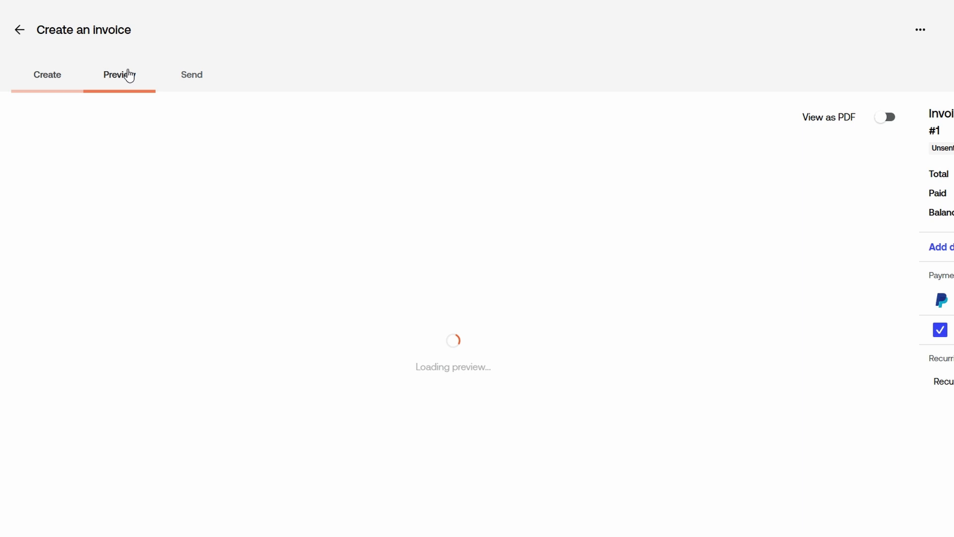
scroll(298, 215, down, 2)
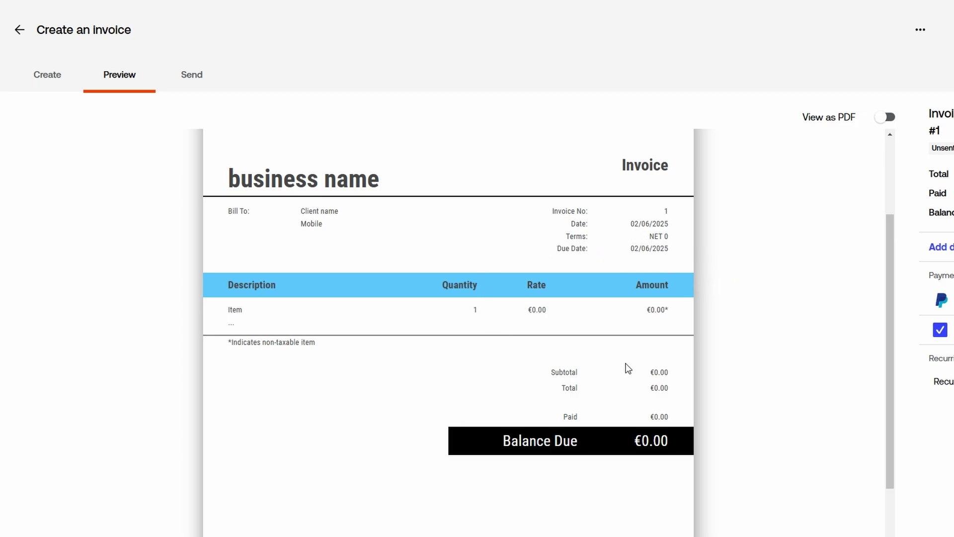
scroll(628, 369, down, 2)
scroll(628, 368, up, 2)
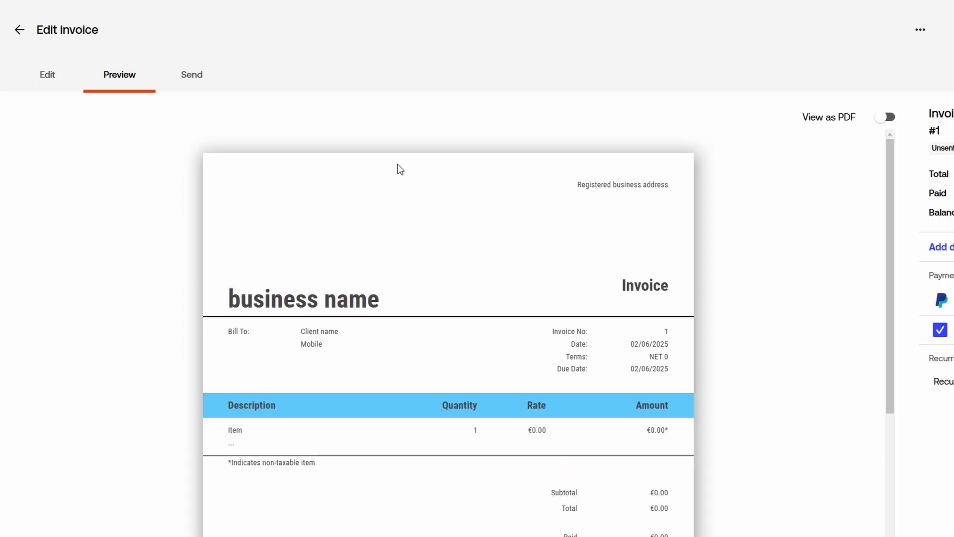
click(191, 83)
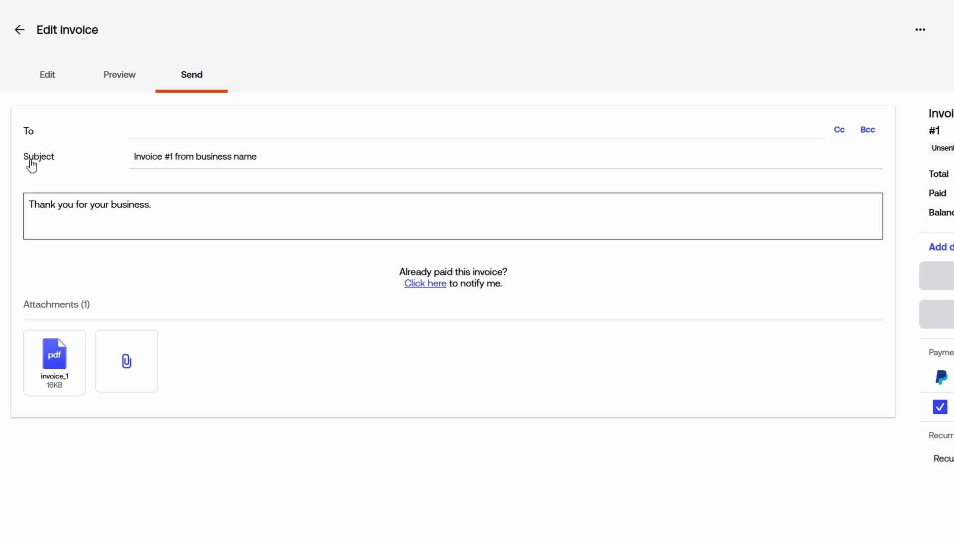
Check the send message and more options, then leave the invoice for the Clients list.
drag(148, 205, 11, 210)
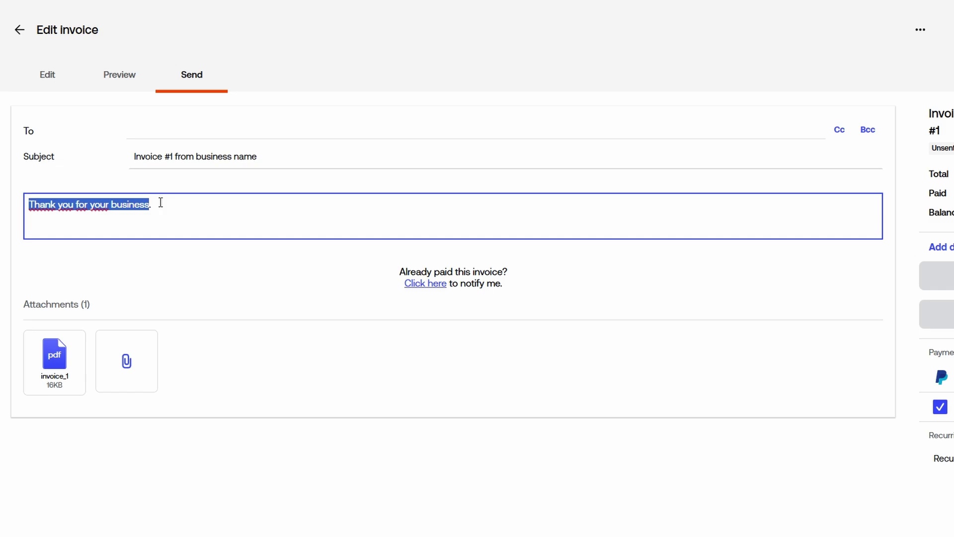
click(921, 45)
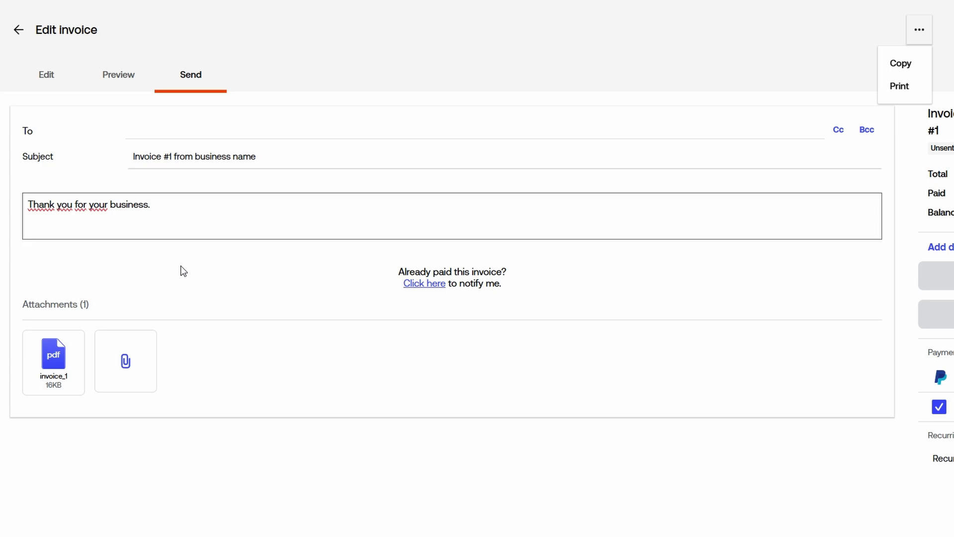
click(17, 31)
click(97, 142)
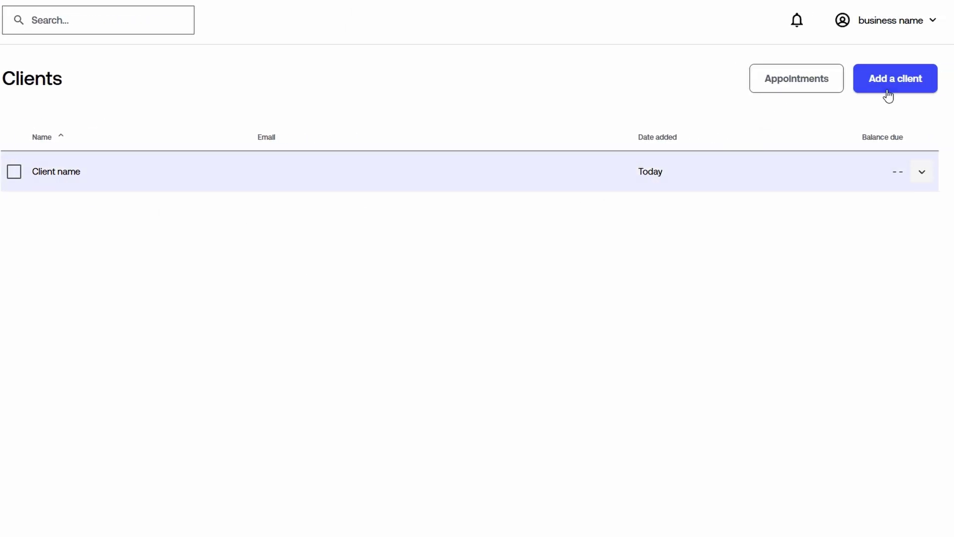
Start adding a new client and put the Notes field of the blank form in focus.
click(889, 94)
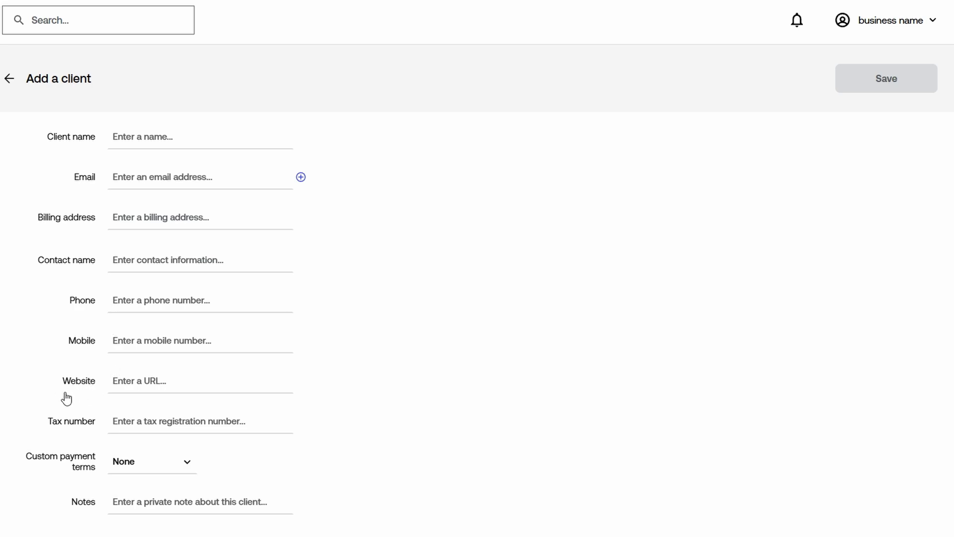
drag(70, 508, 86, 496)
click(170, 506)
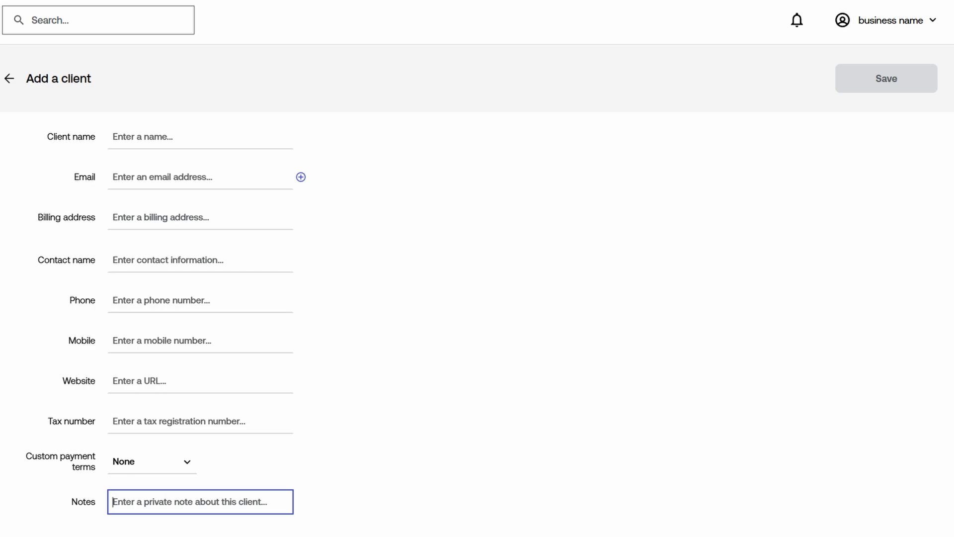
click(66, 154)
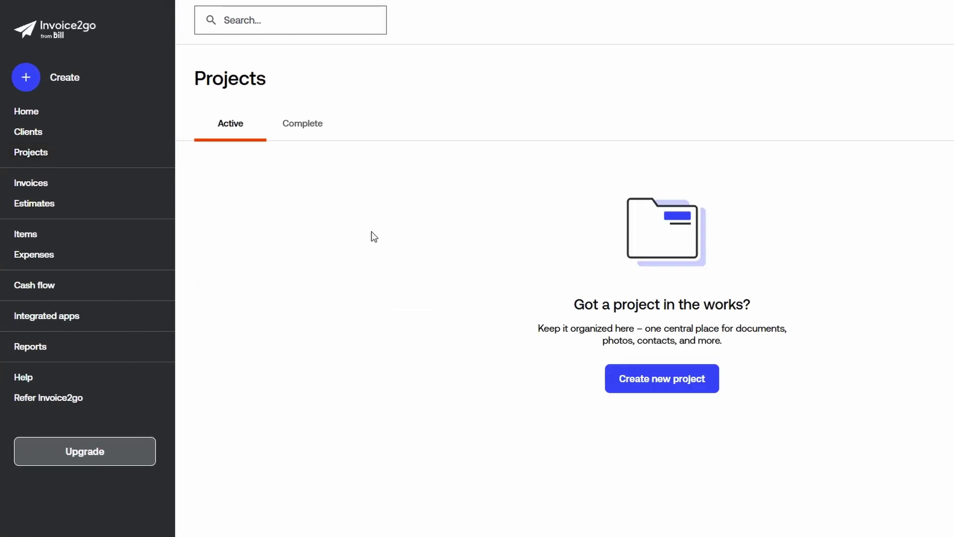
click(651, 385)
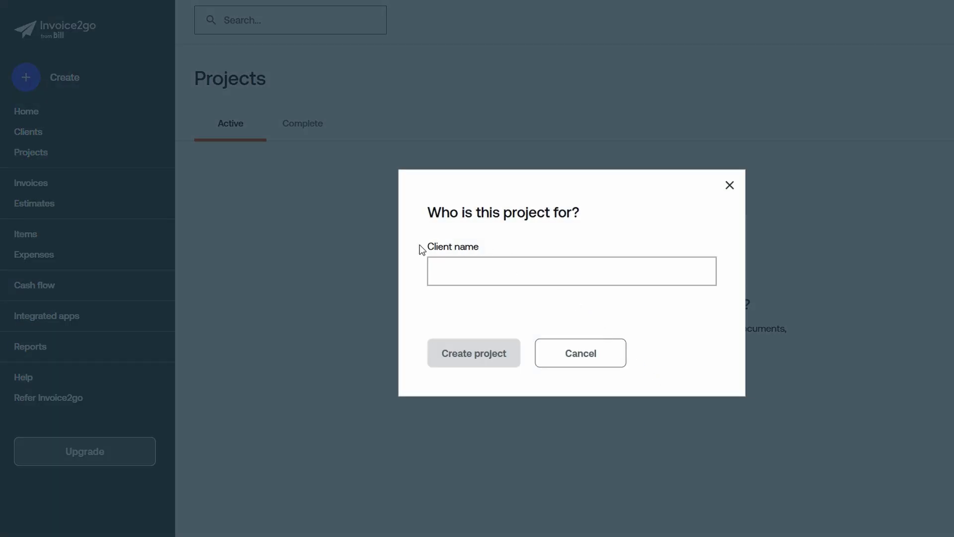
click(463, 267)
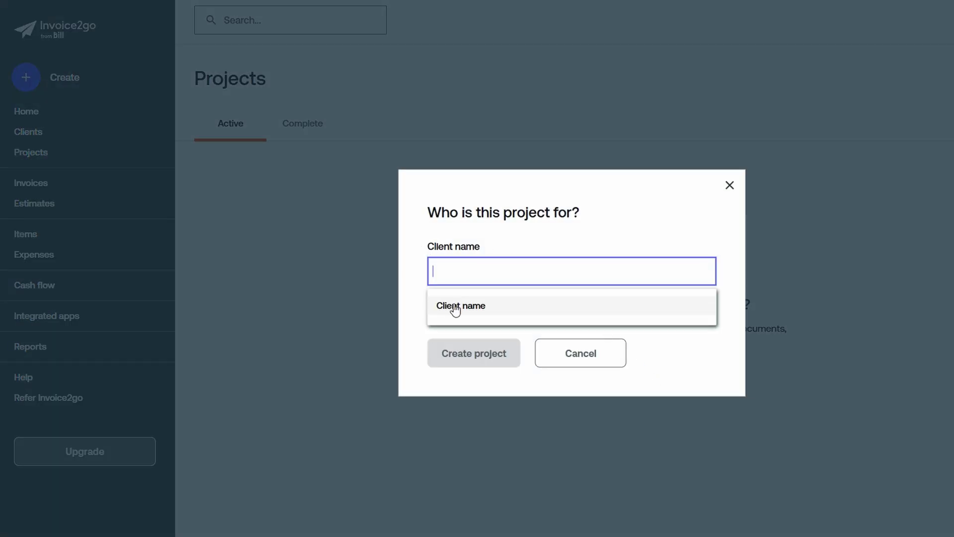
click(456, 306)
click(465, 352)
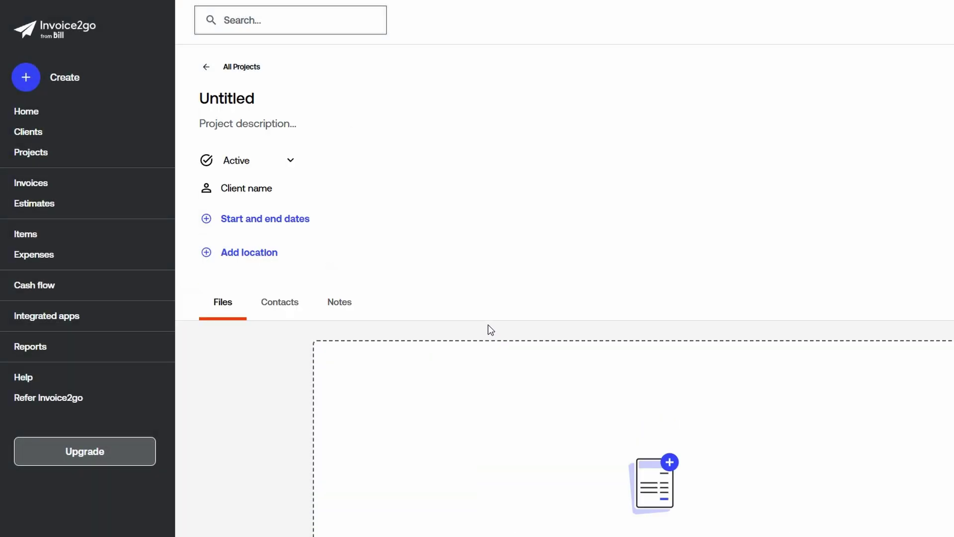
click(233, 98)
click(228, 124)
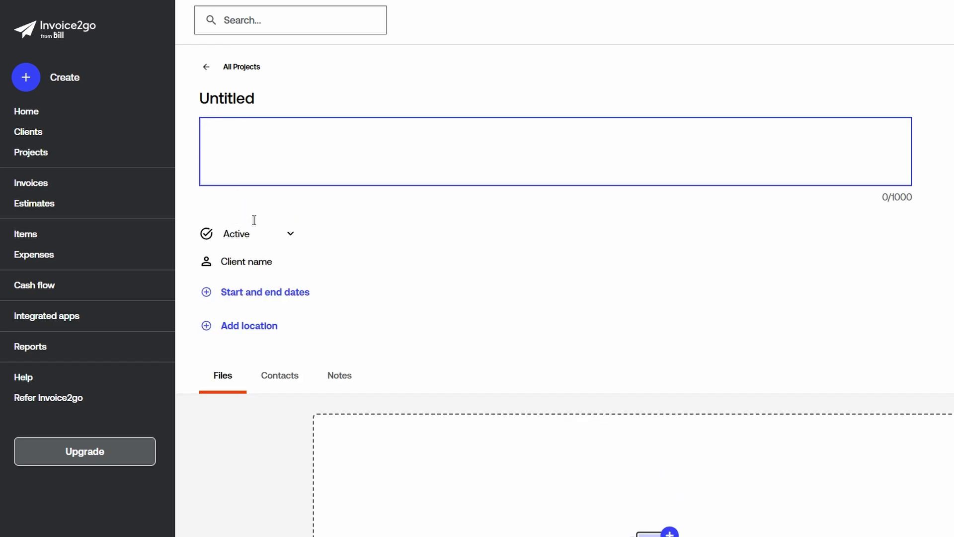
scroll(263, 223, down, 3)
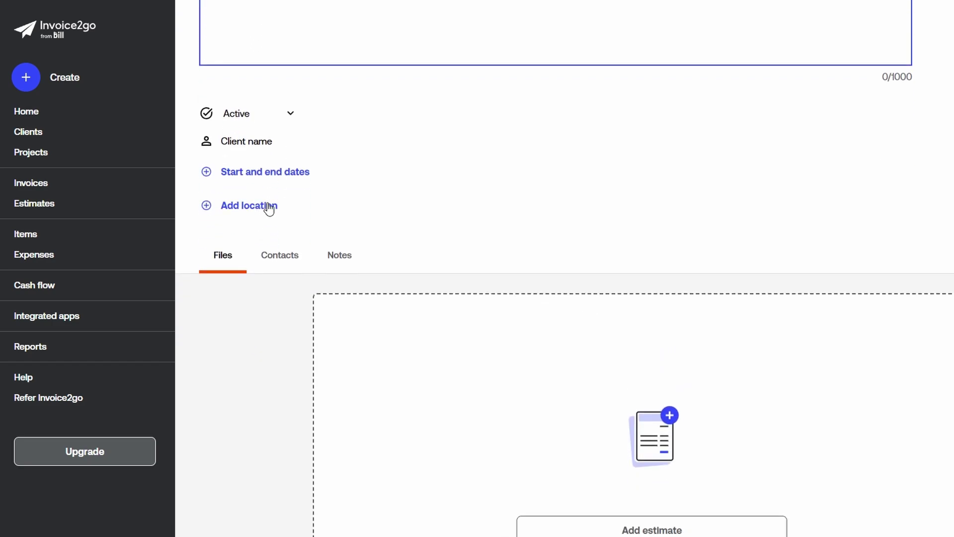
click(273, 172)
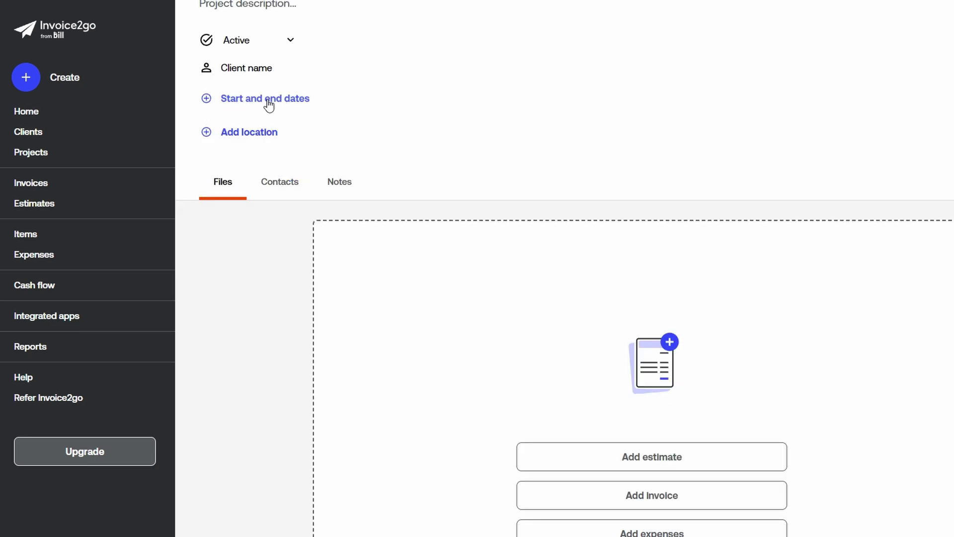
scroll(497, 276, down, 3)
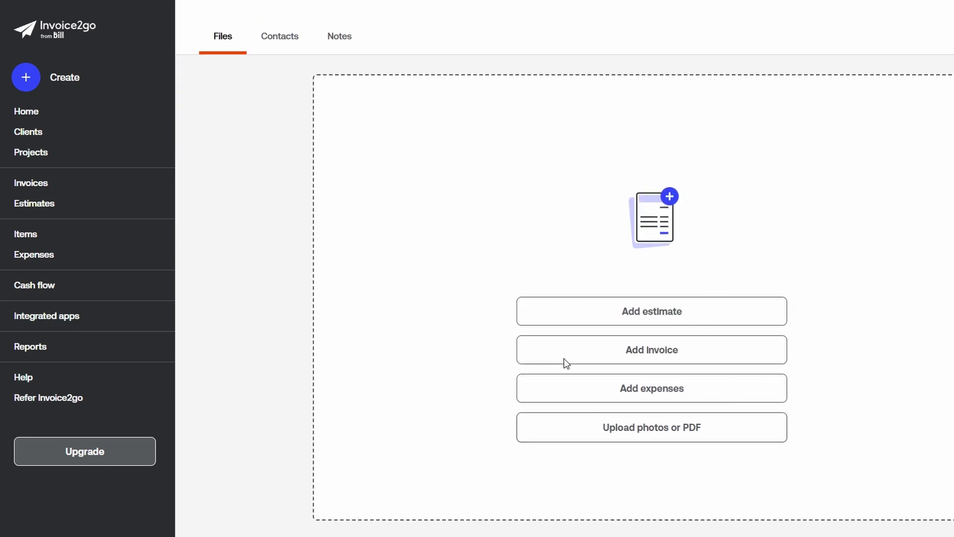
scroll(666, 383, up, 3)
scroll(646, 392, up, 1)
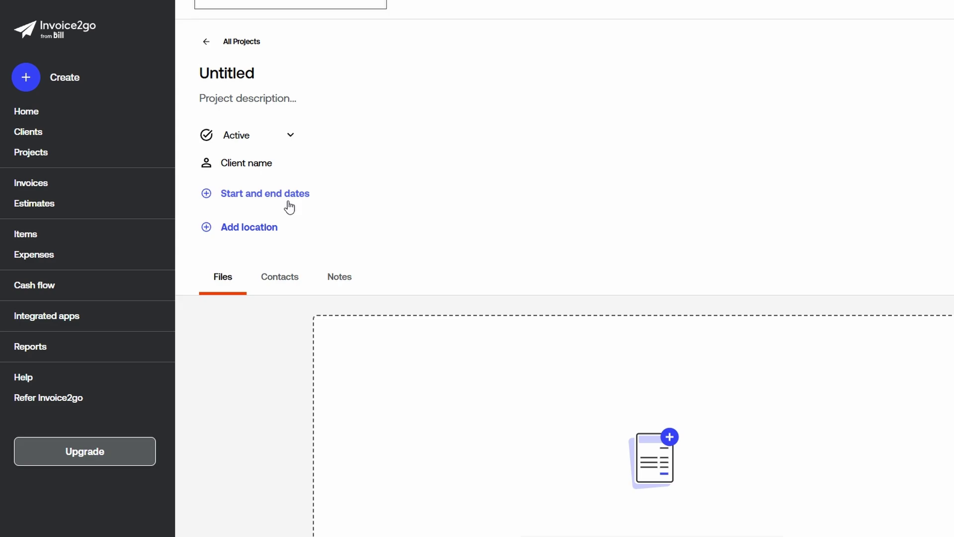
scroll(255, 140, up, 1)
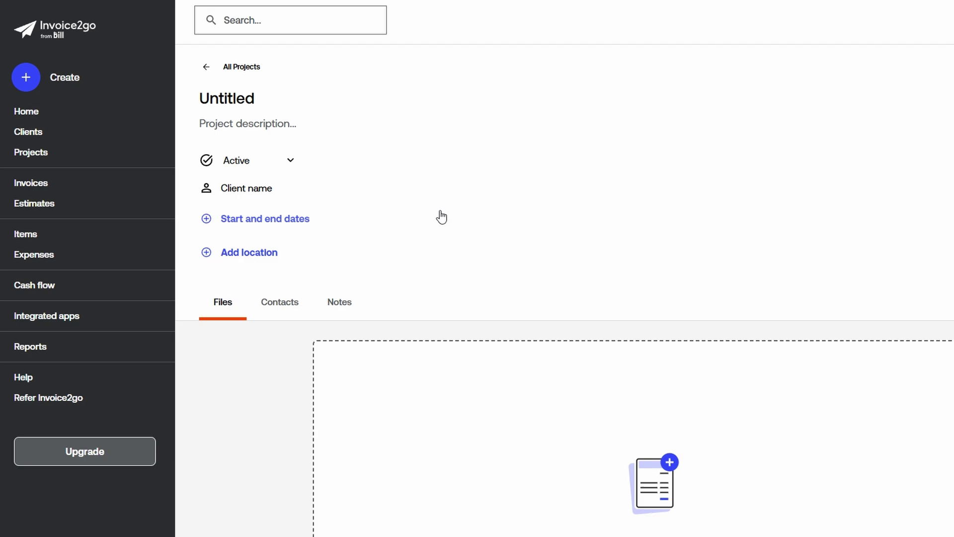
scroll(441, 217, down, 4)
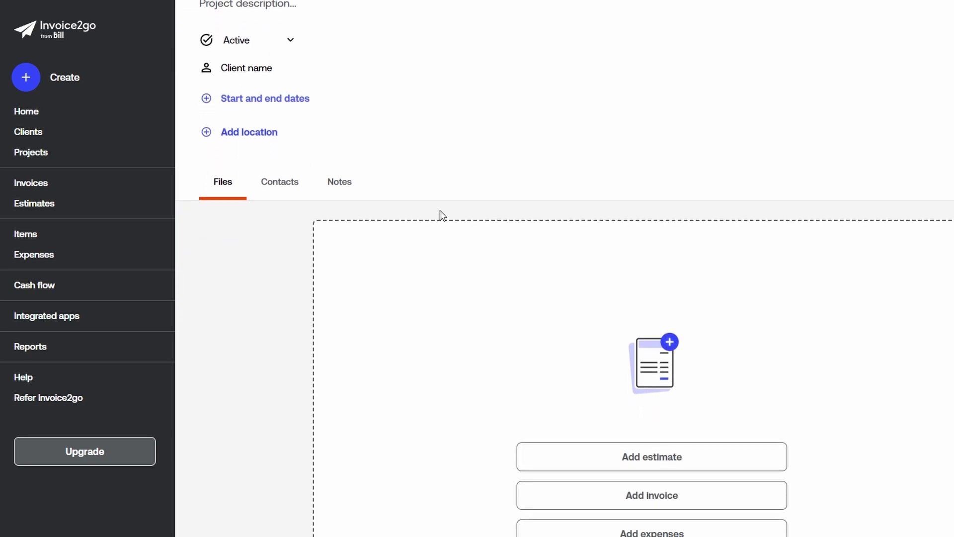
scroll(441, 215, down, 1)
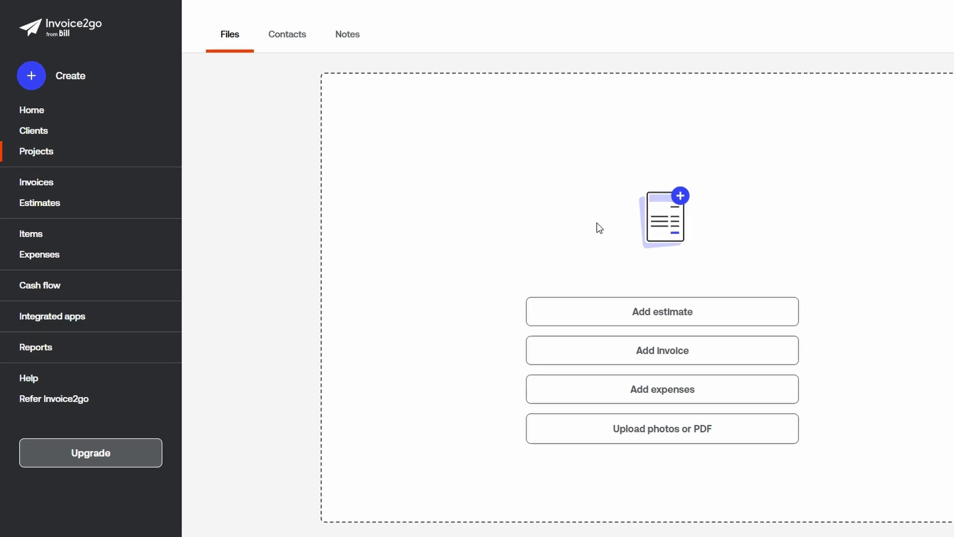
scroll(600, 228, up, 5)
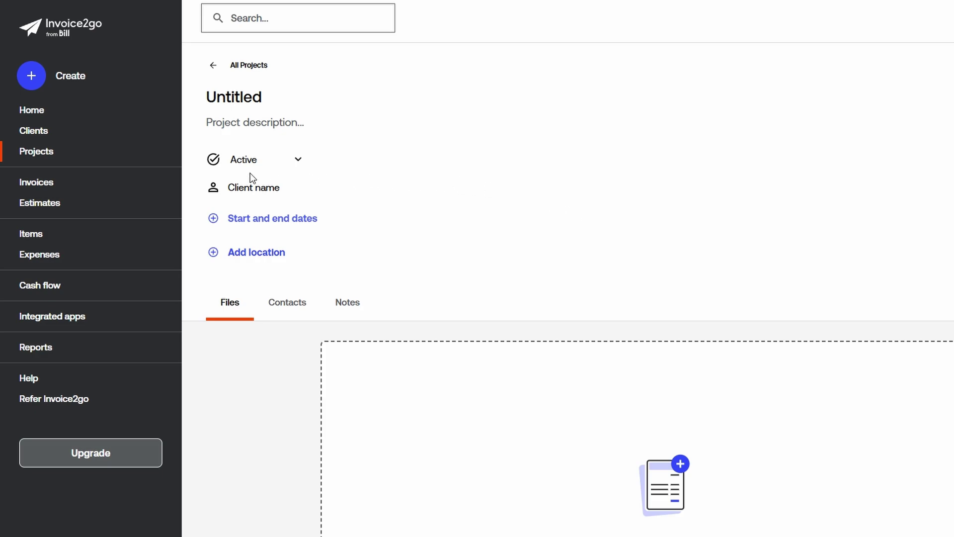
Create a new estimate and attach the existing client Client name.
click(62, 213)
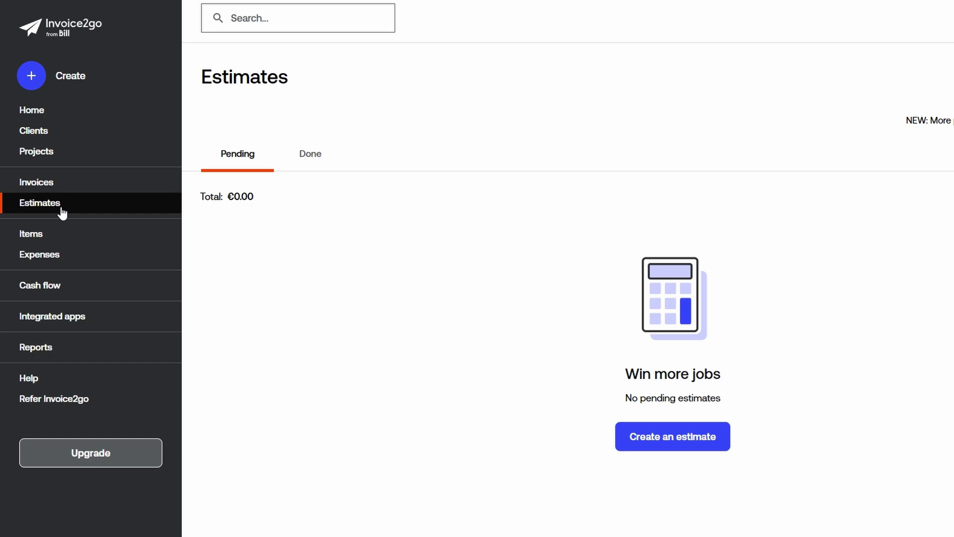
click(680, 441)
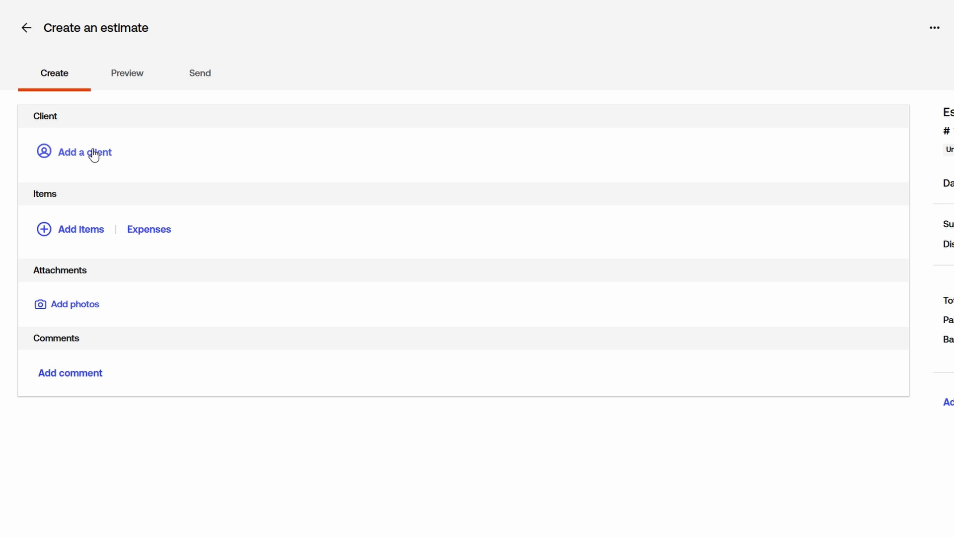
click(94, 154)
click(196, 149)
click(200, 206)
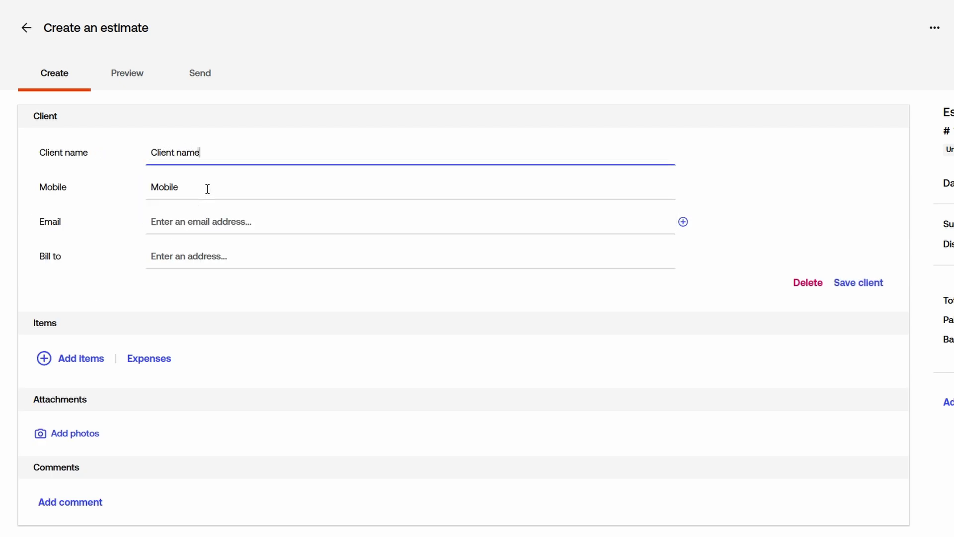
click(851, 284)
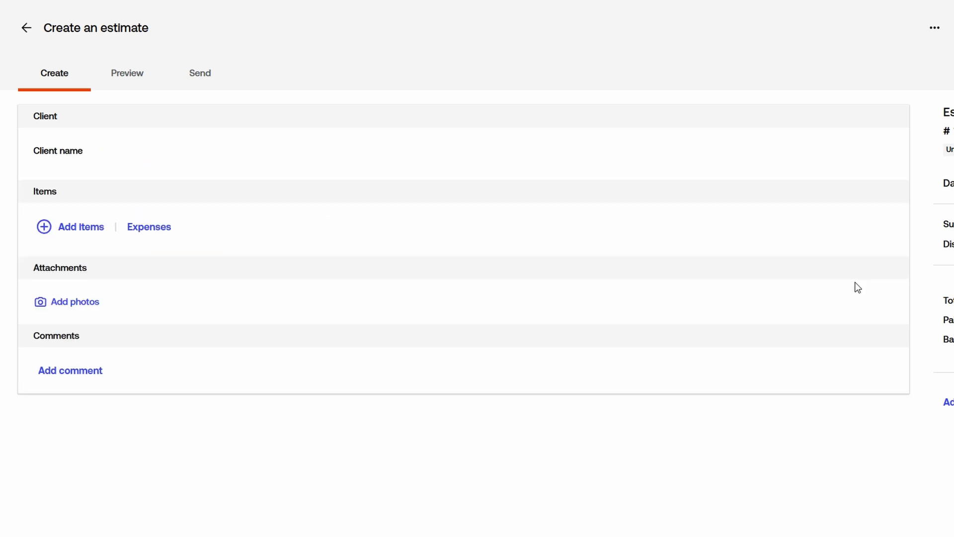
Add the saved line item 'Item' at a €0.00 rate to the estimate.
click(81, 227)
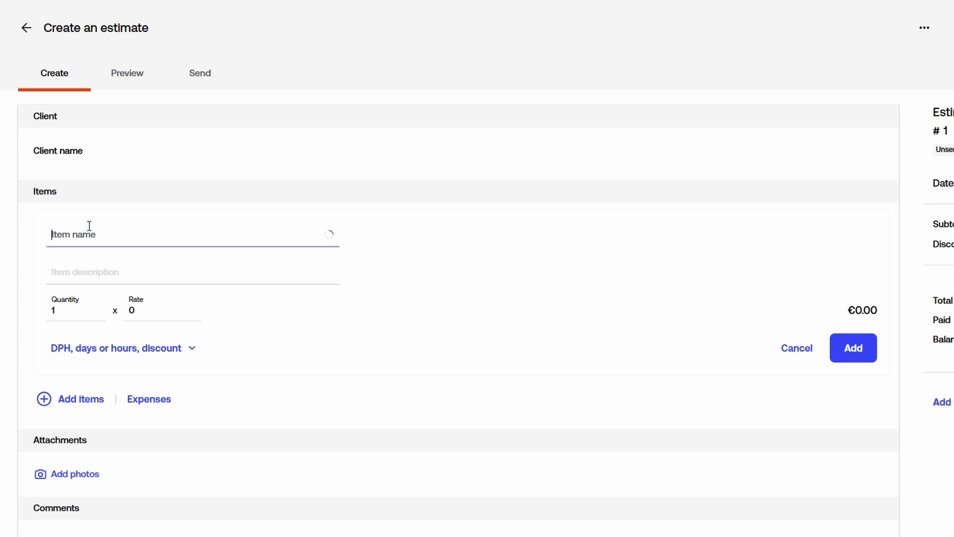
click(96, 246)
click(85, 307)
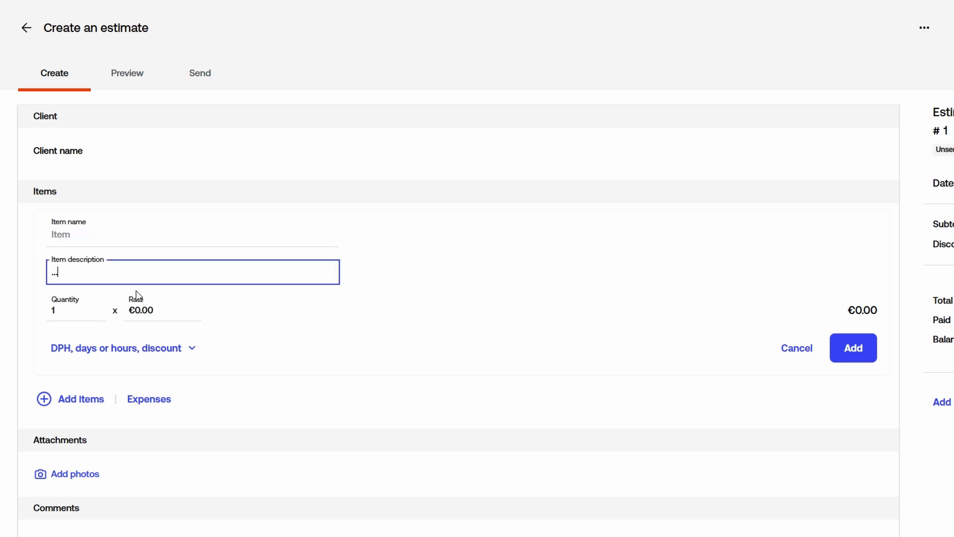
click(160, 312)
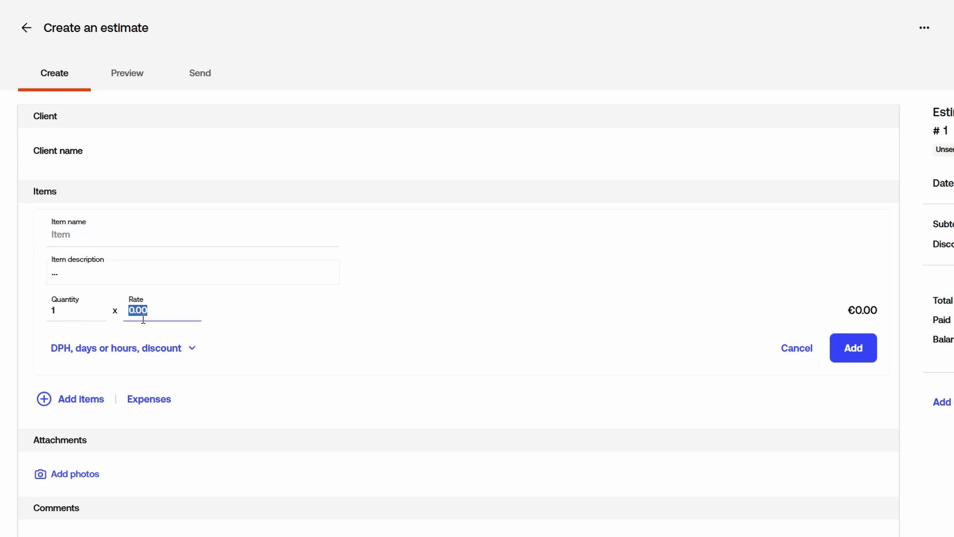
click(127, 354)
click(126, 354)
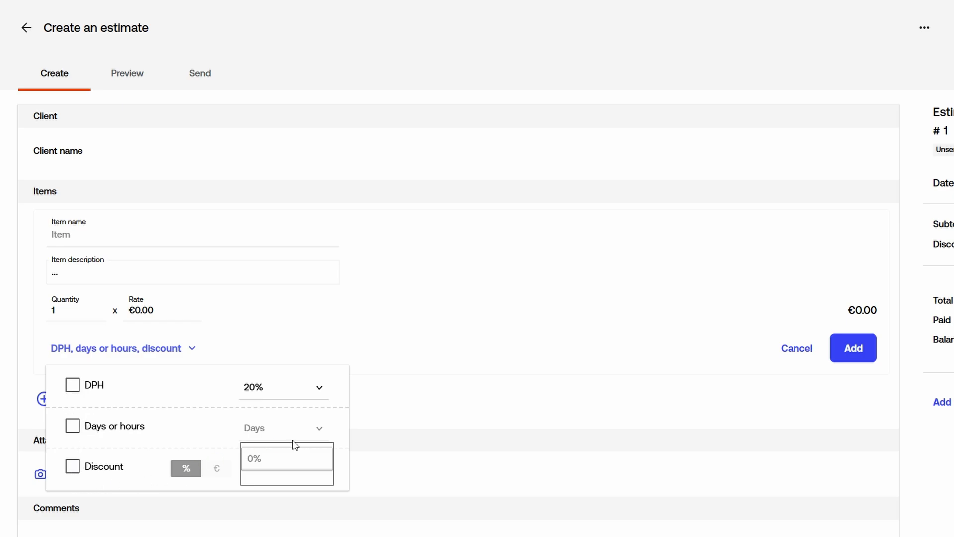
click(212, 331)
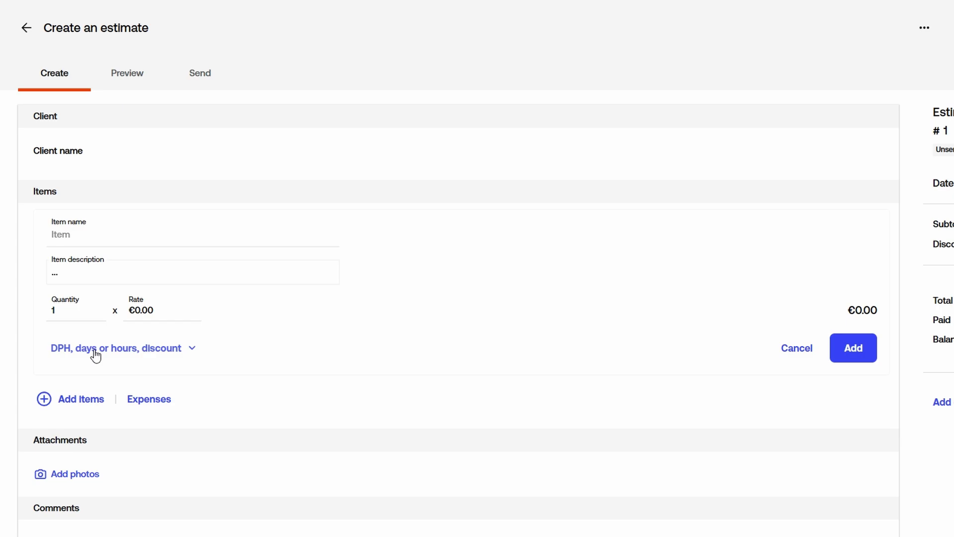
scroll(131, 279, down, 1)
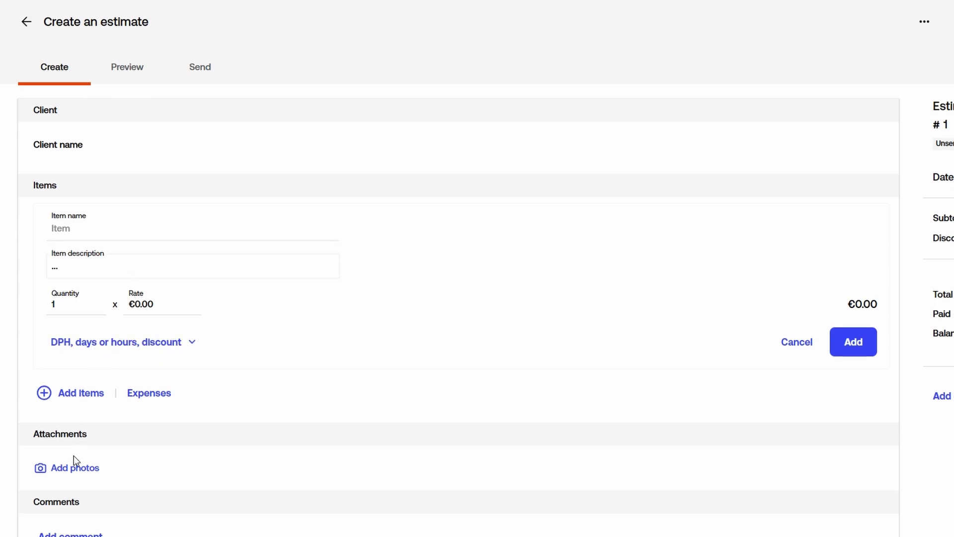
click(68, 430)
click(66, 441)
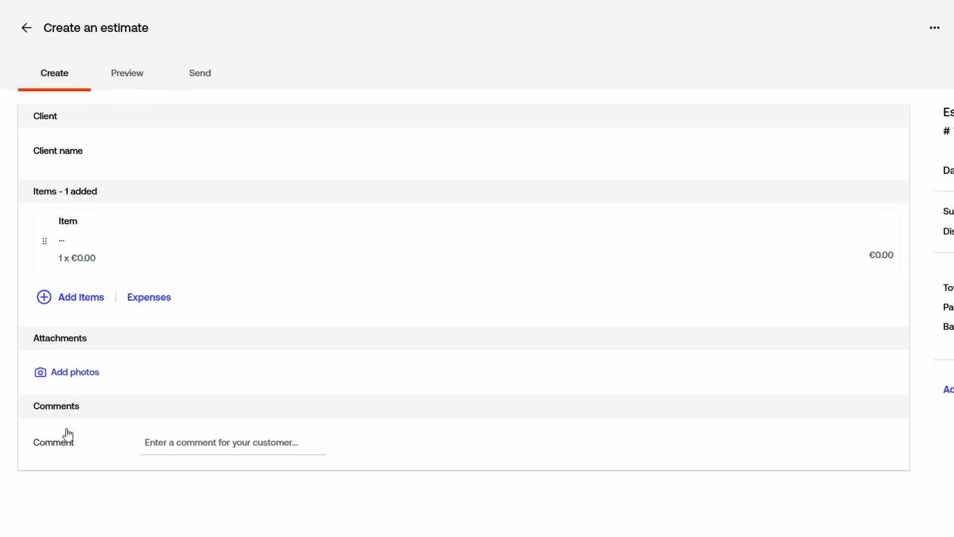
drag(101, 338, 39, 348)
click(61, 349)
Preview estimate 1, save it, and dismiss the 'Create a new project' prompt.
click(141, 83)
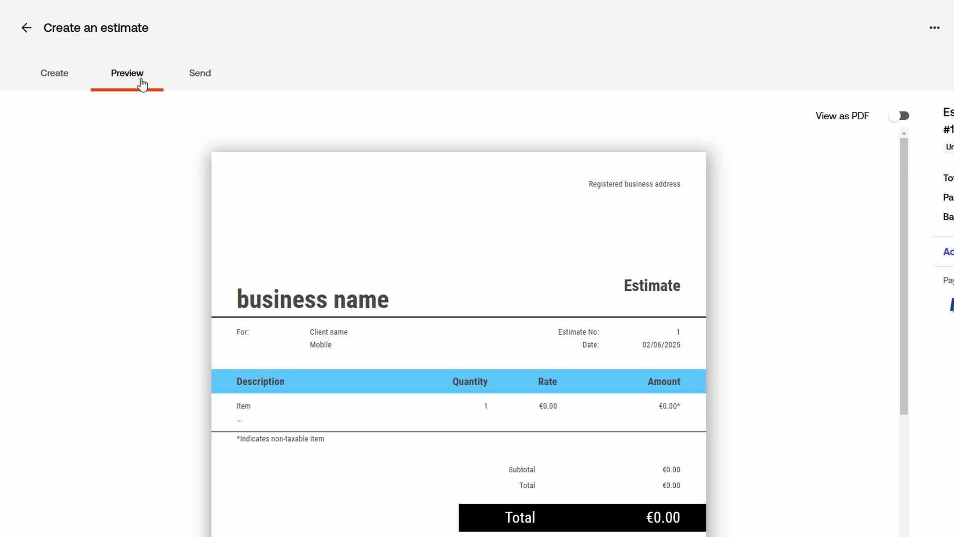
scroll(632, 227, down, 1)
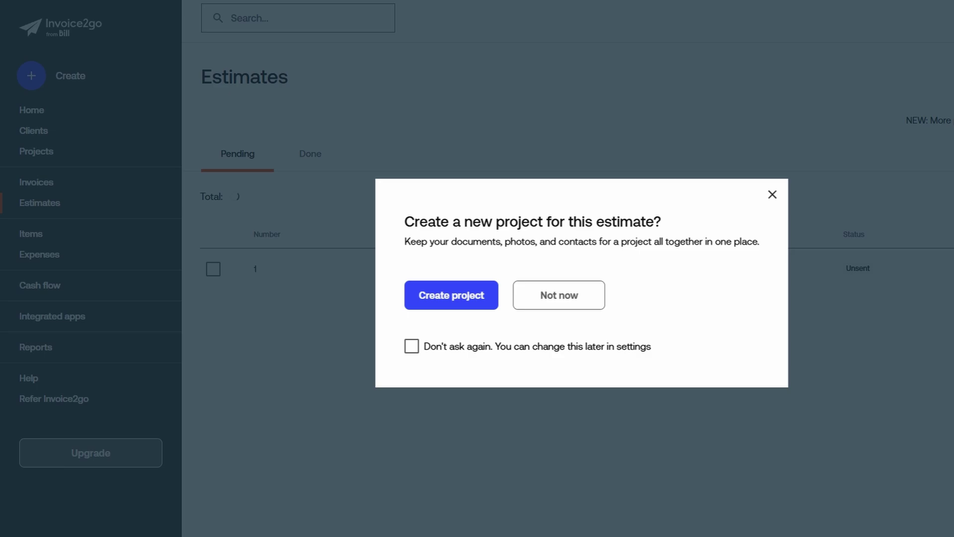
click(775, 197)
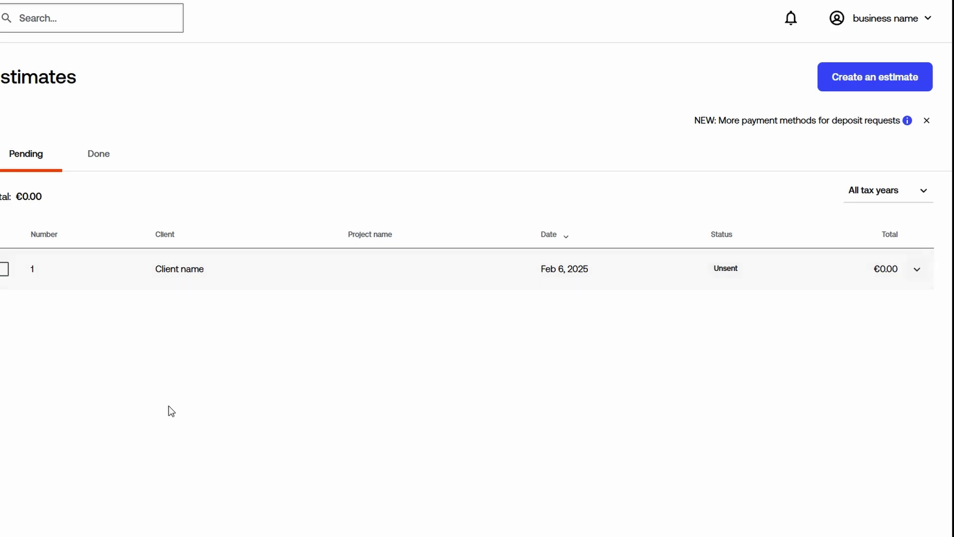
From the business name menu, open Account & settings and review the Company info details before returning.
click(872, 18)
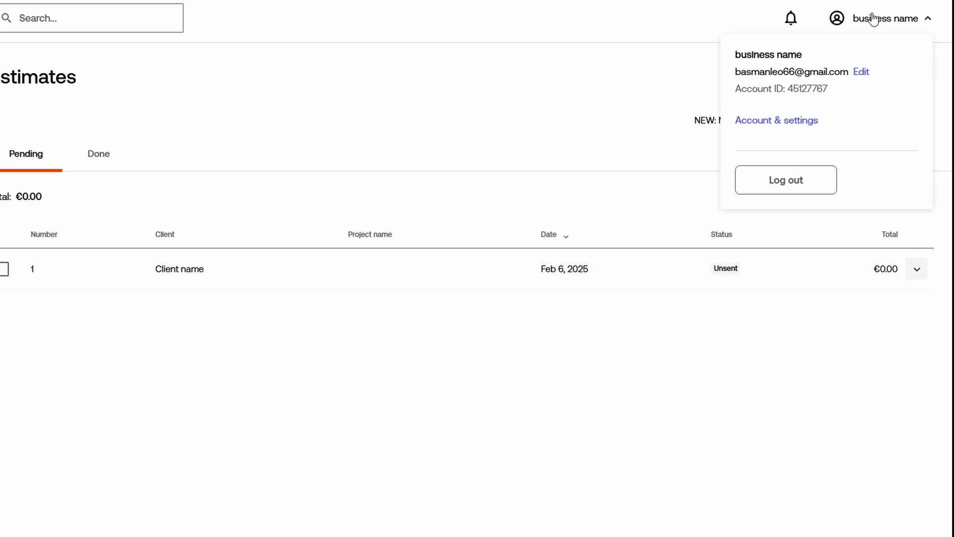
click(781, 120)
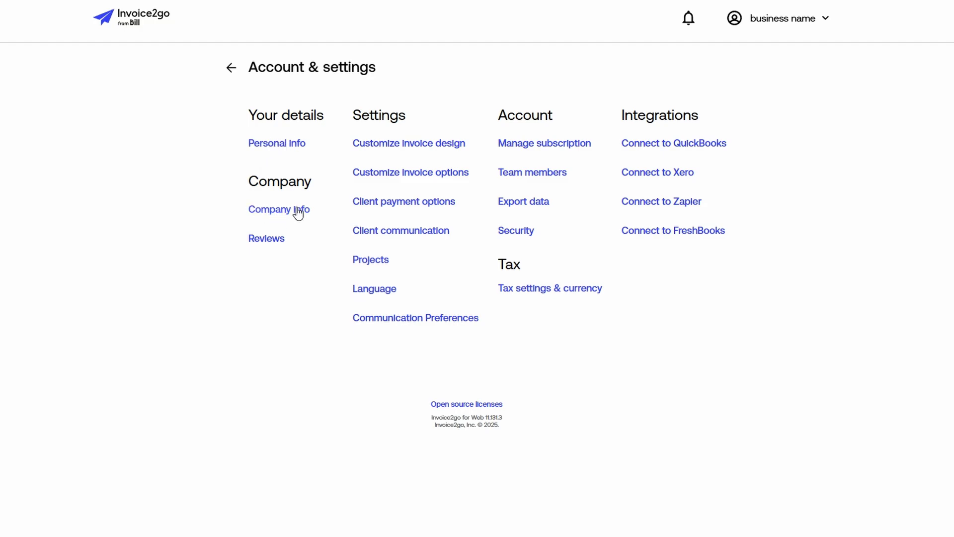
click(256, 209)
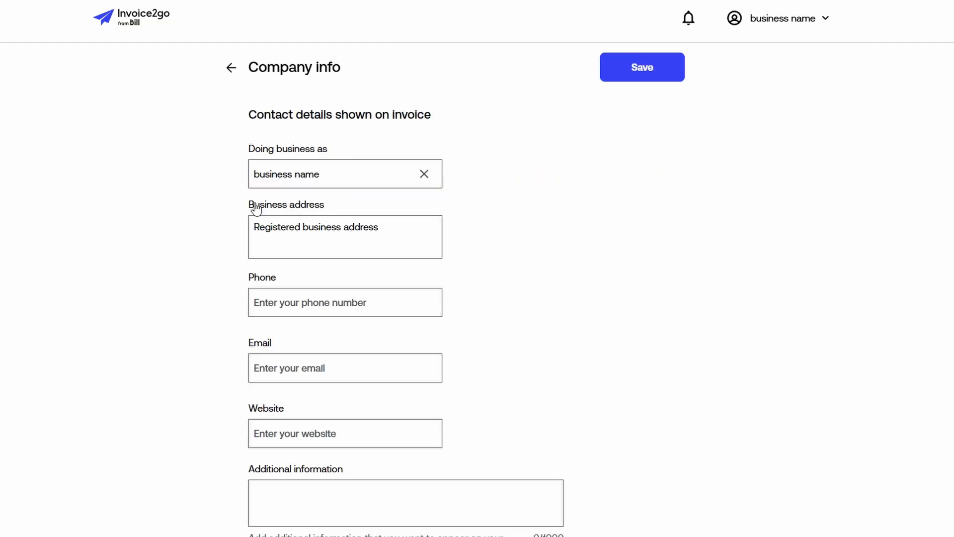
scroll(349, 239, down, 5)
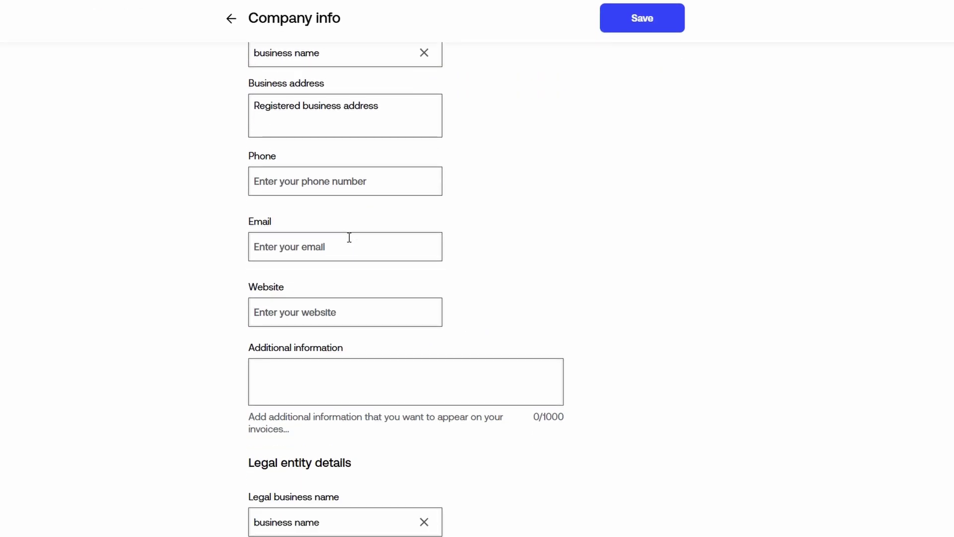
scroll(350, 238, down, 4)
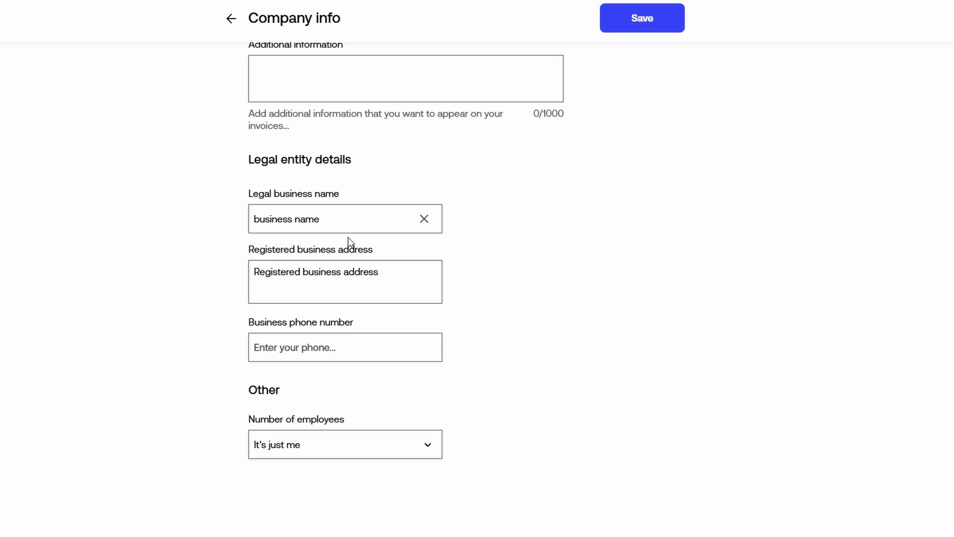
scroll(348, 237, up, 9)
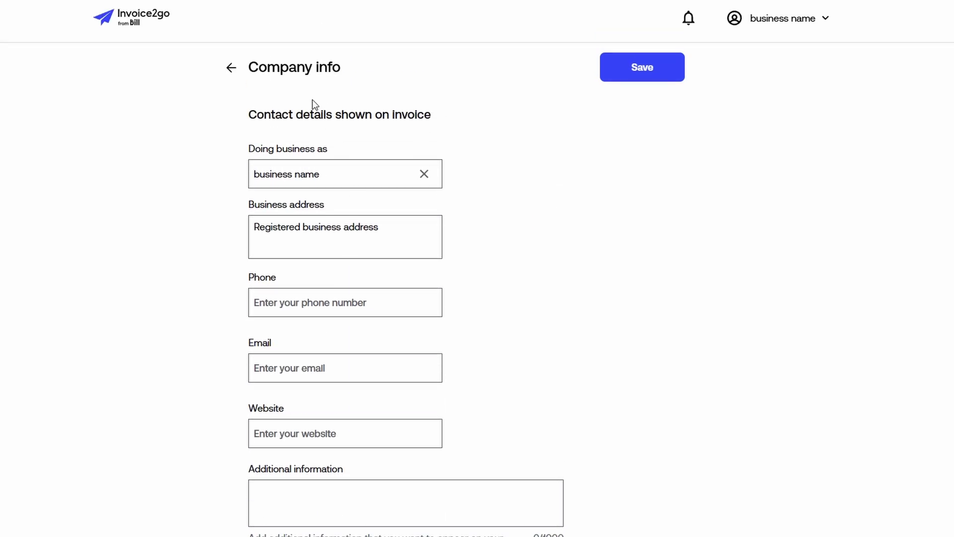
click(231, 77)
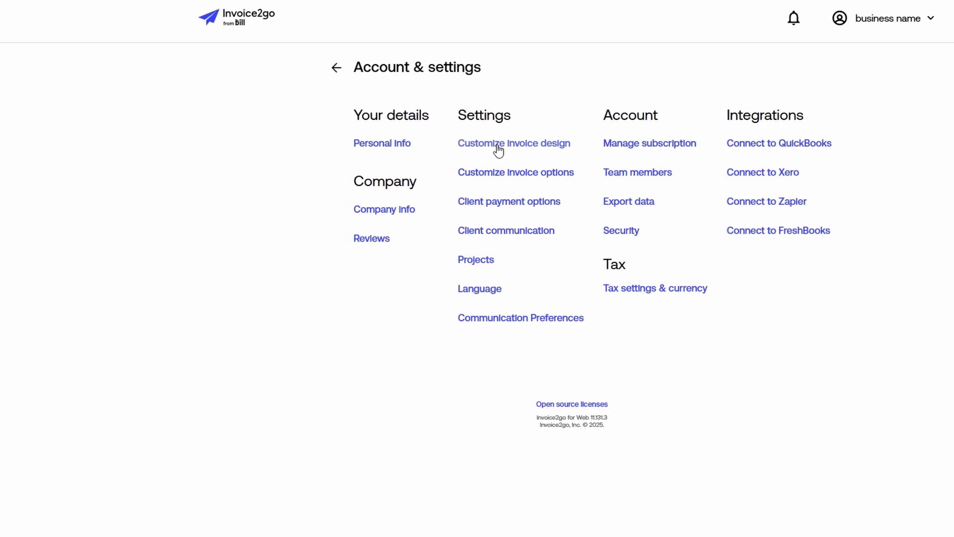
Try the Classic, Typewriter and Creative invoice templates, settling on Hip.
click(456, 148)
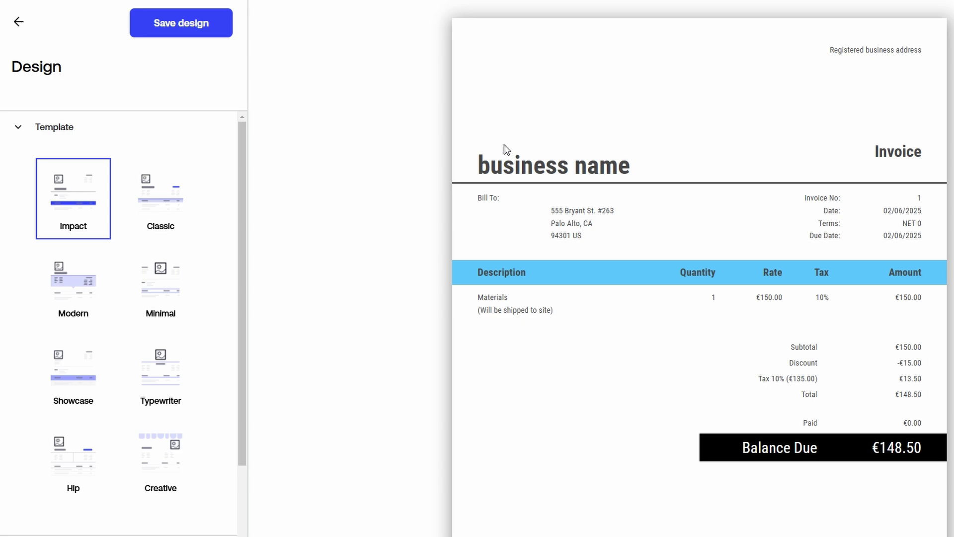
click(165, 202)
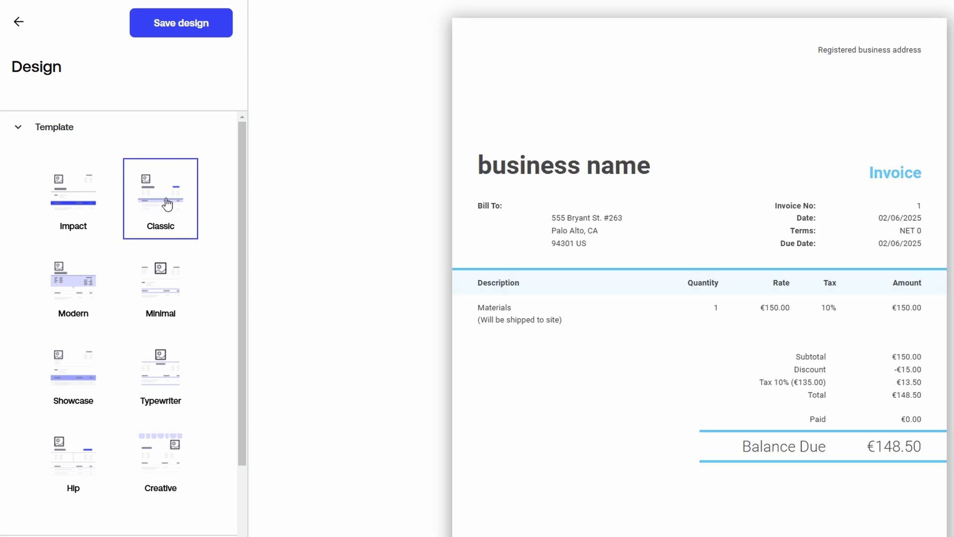
scroll(169, 202, down, 2)
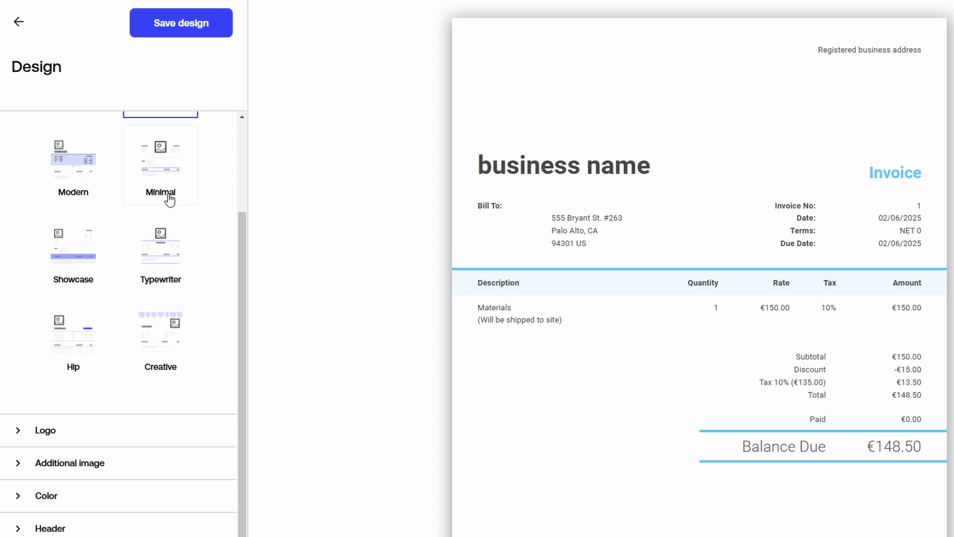
click(160, 229)
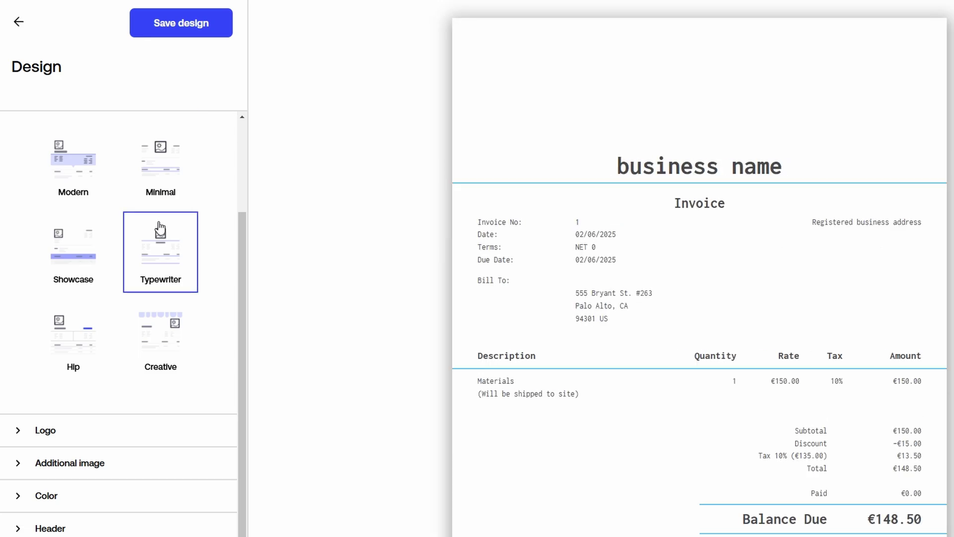
click(171, 330)
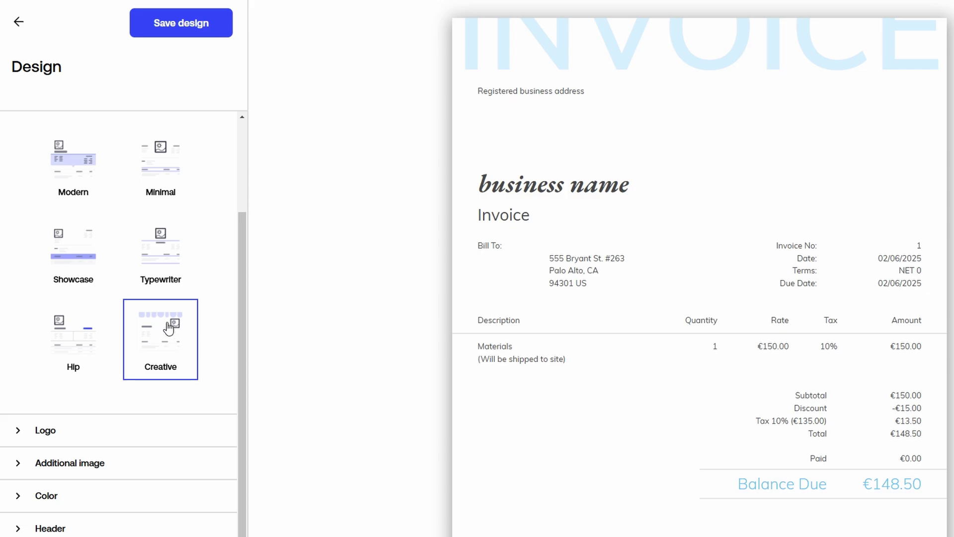
click(59, 324)
Use the coffee-beans icon as the invoice logo and save the design.
click(57, 423)
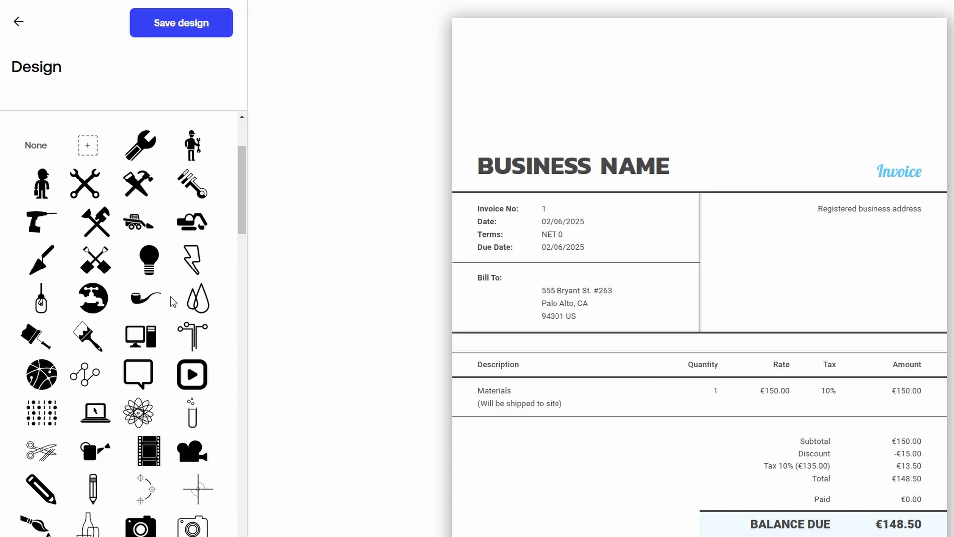
scroll(171, 296, down, 12)
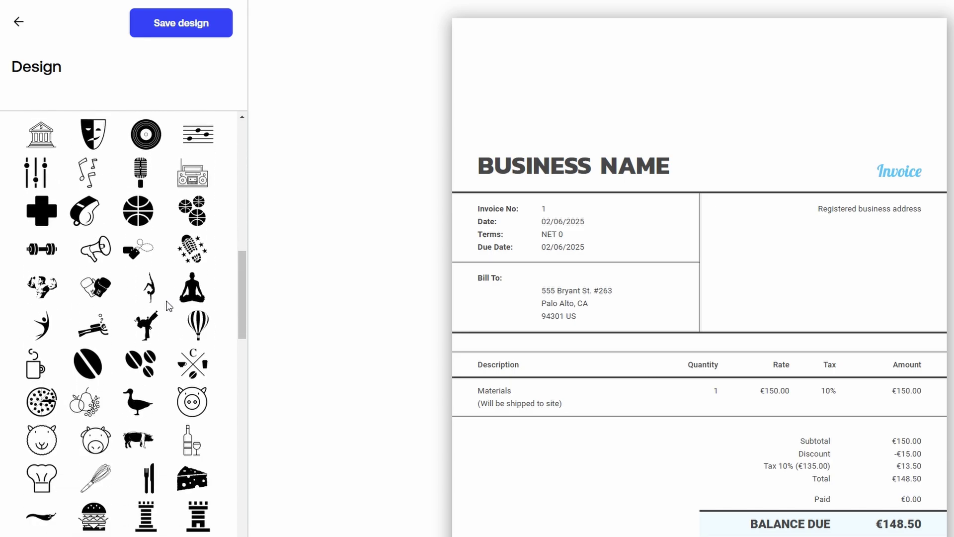
click(143, 363)
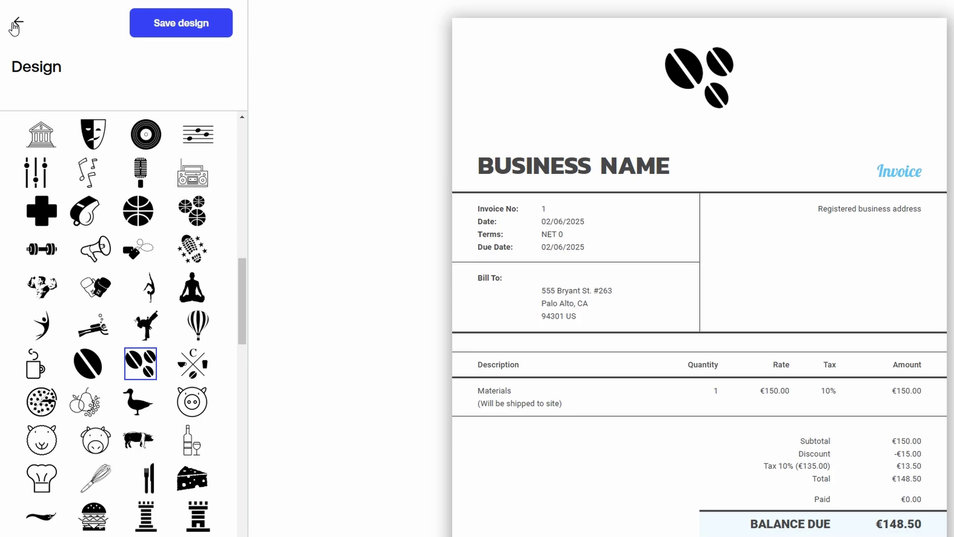
click(164, 25)
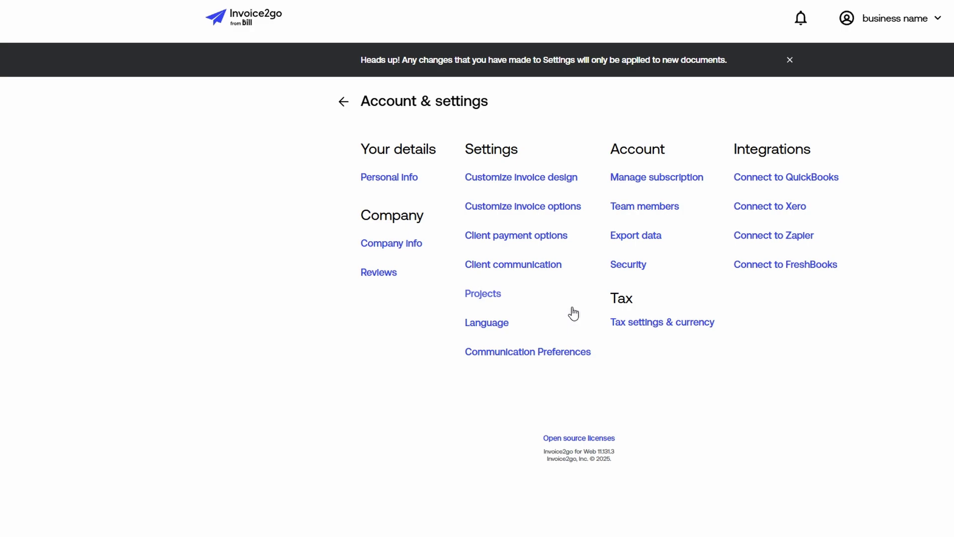
Pass through Home and Account & settings, then open the Invoices list.
click(346, 105)
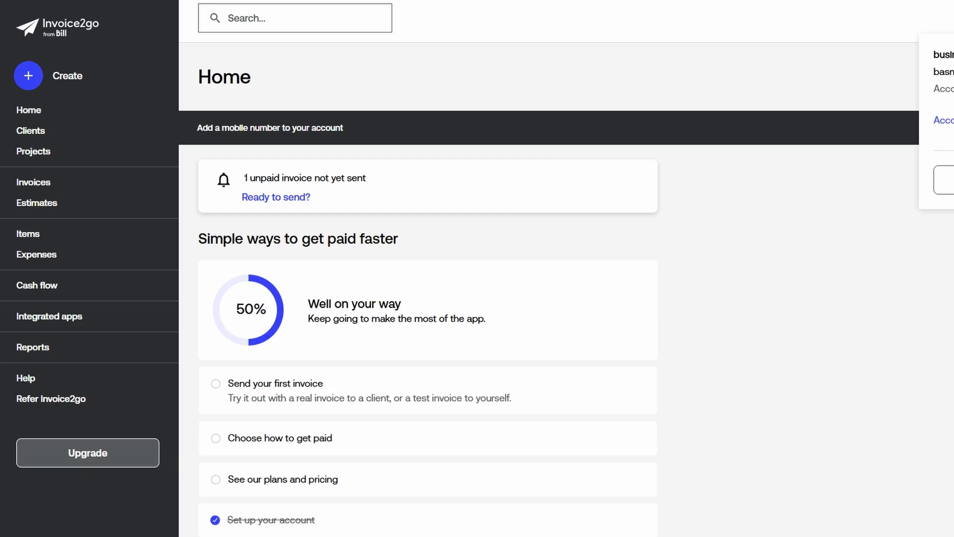
click(943, 120)
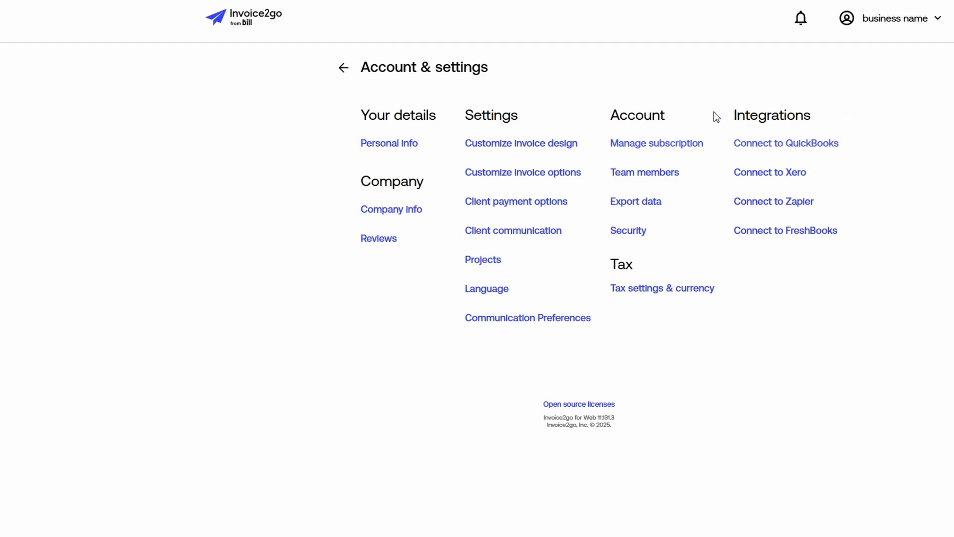
click(244, 18)
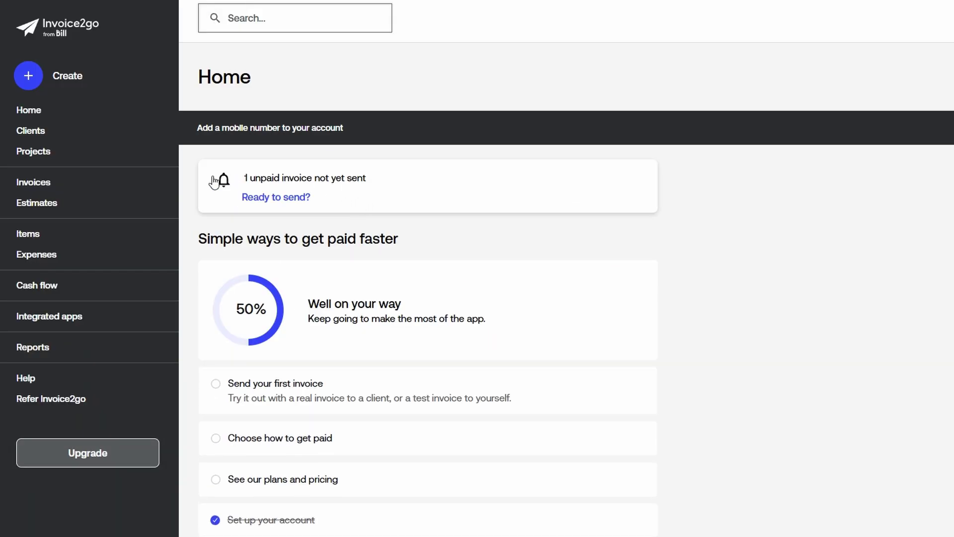
click(82, 190)
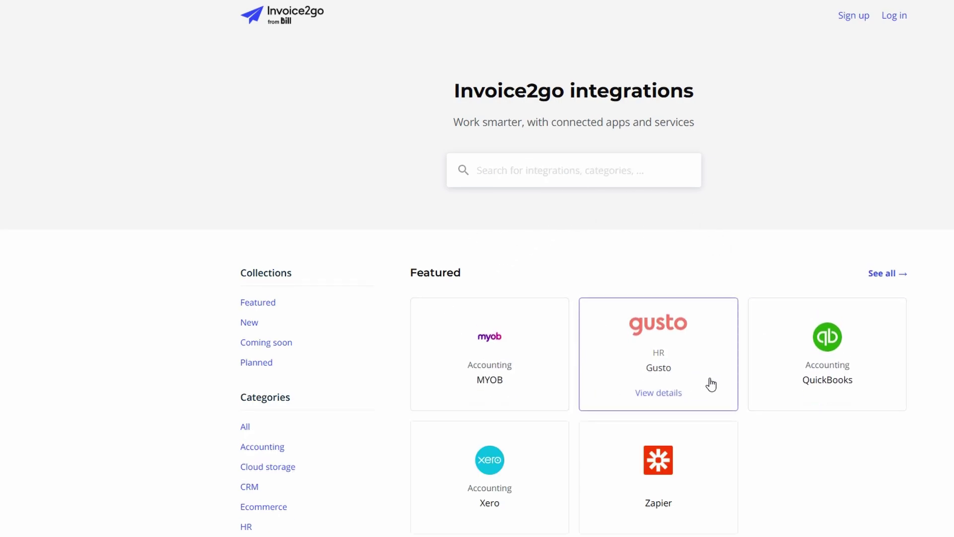
Browse the Featured and New integrations, then expand the remaining categories with View more.
scroll(288, 358, down, 1)
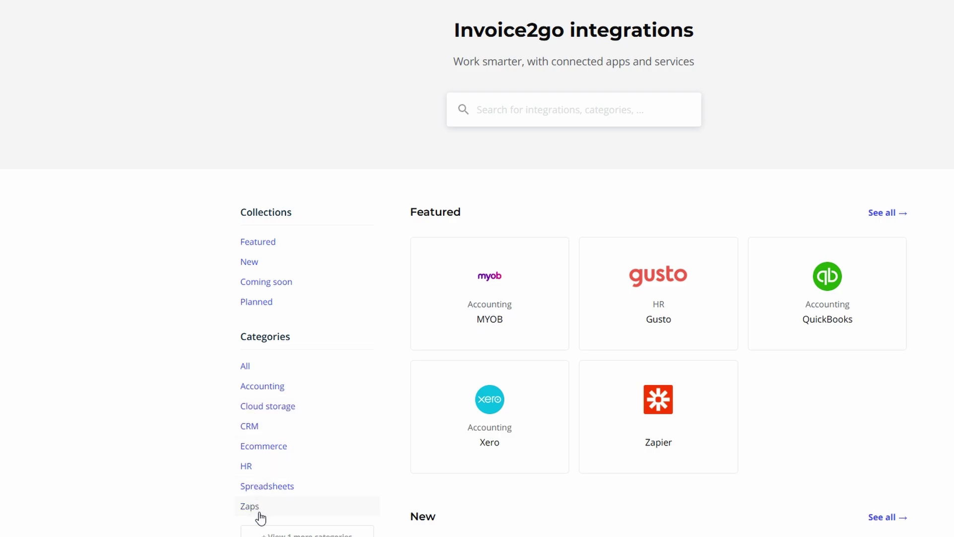
scroll(741, 345, down, 8)
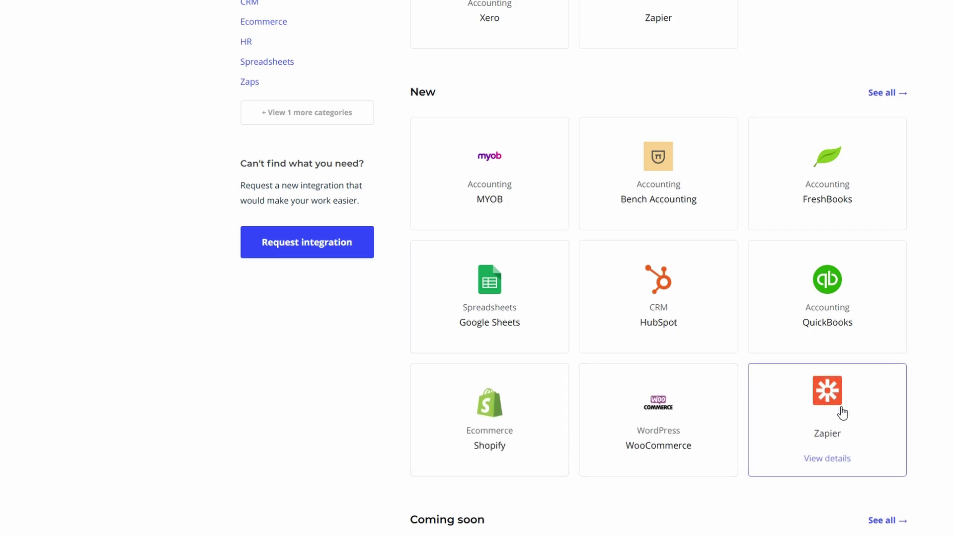
scroll(844, 413, down, 3)
scroll(835, 398, down, 2)
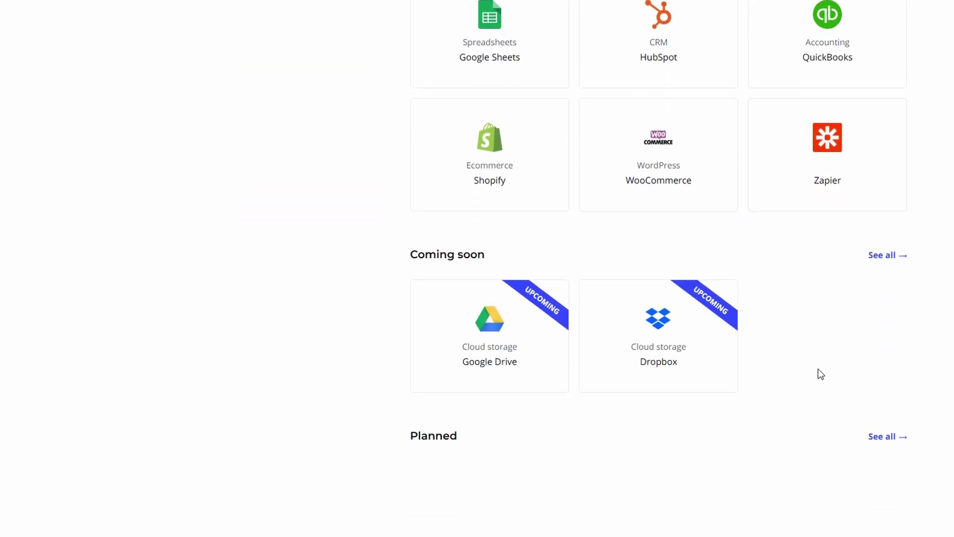
scroll(869, 330, up, 4)
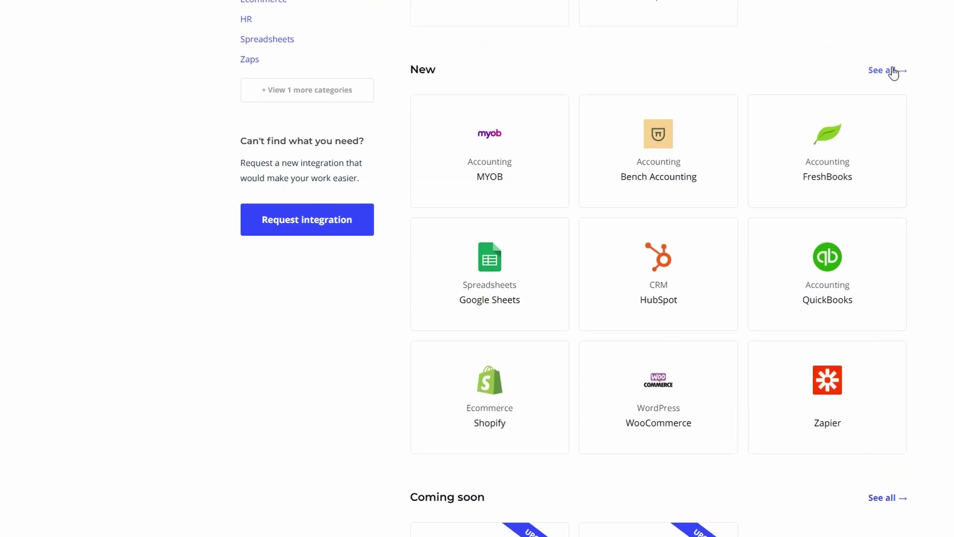
scroll(574, 298, down, 4)
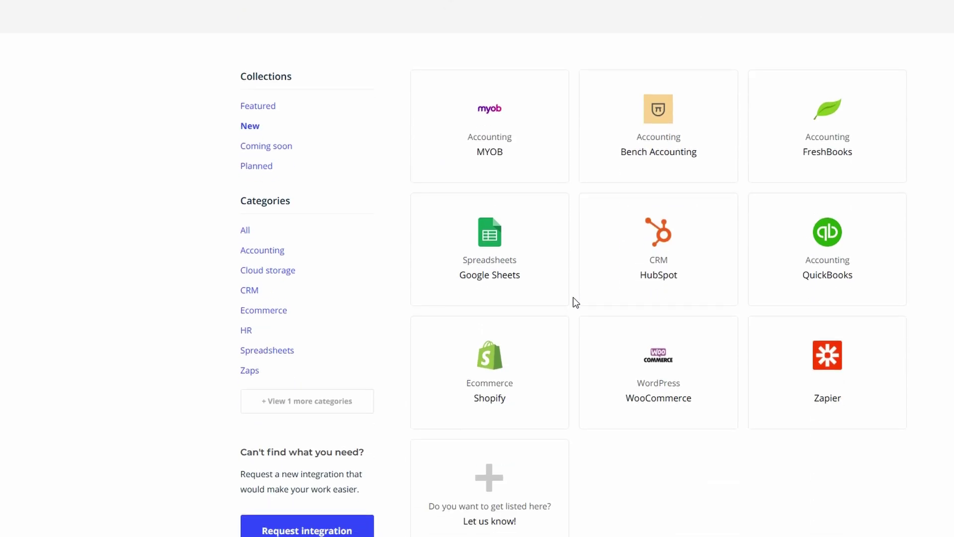
scroll(573, 297, down, 1)
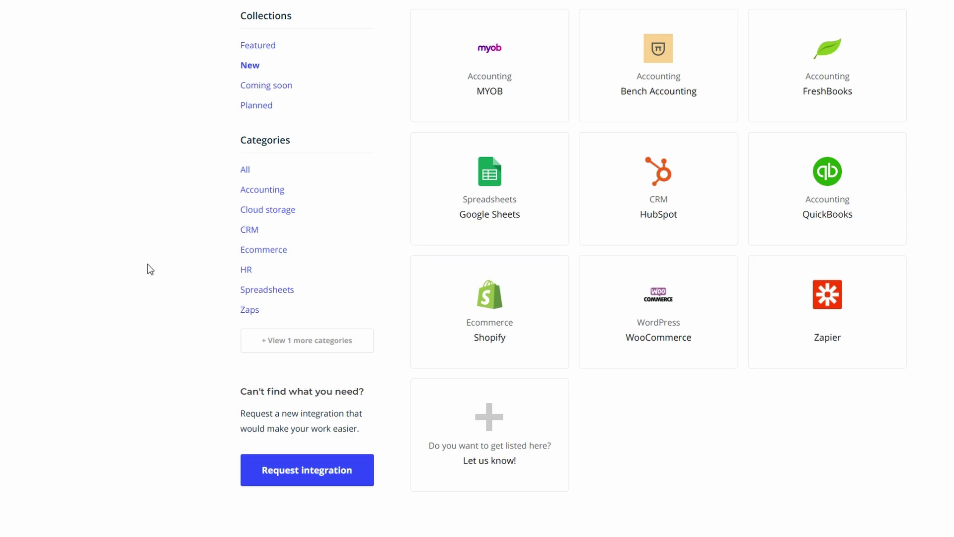
click(298, 341)
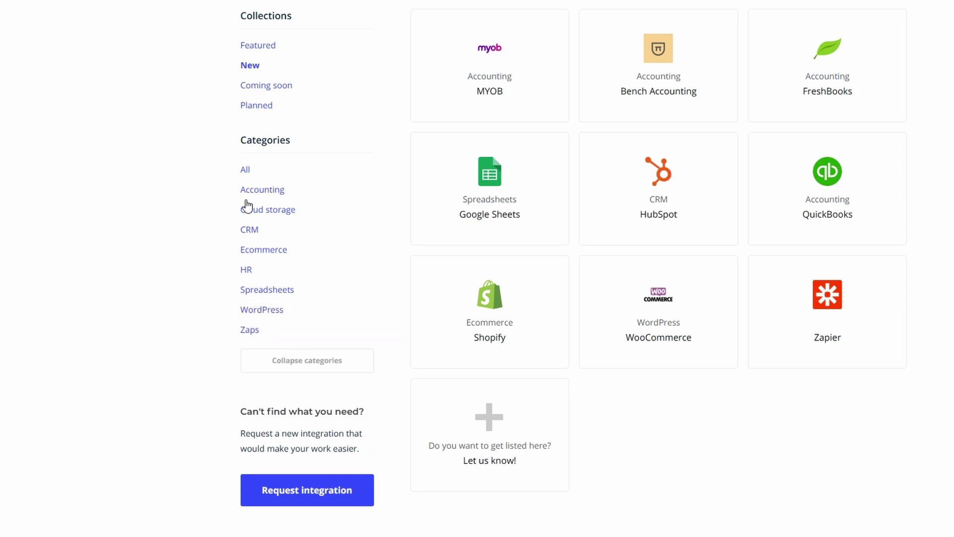
click(253, 174)
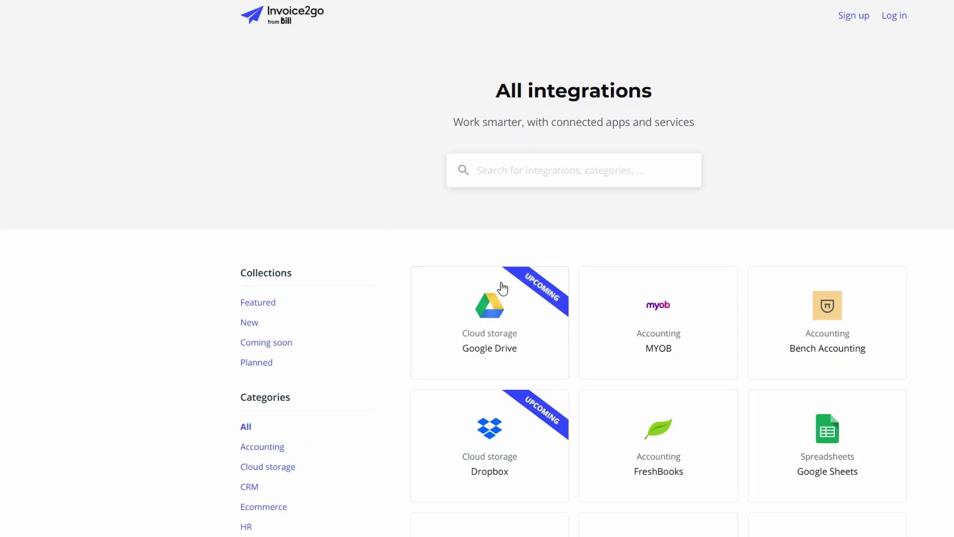
scroll(584, 310, down, 1)
scroll(425, 333, down, 2)
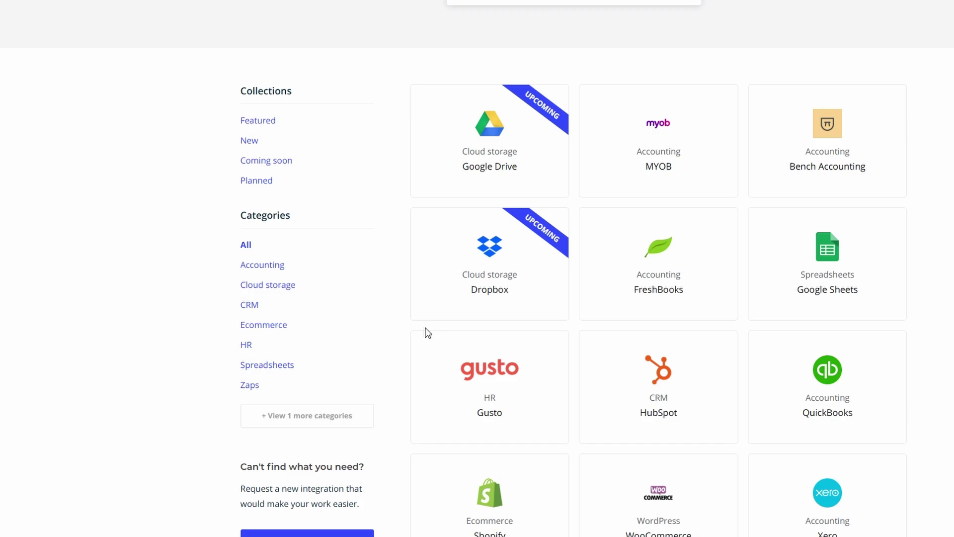
scroll(428, 332, down, 3)
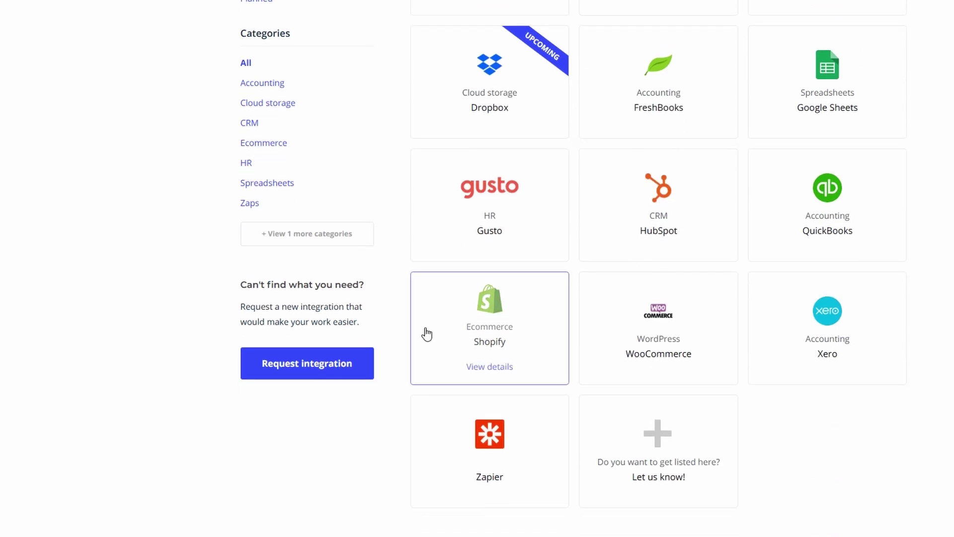
scroll(427, 334, down, 1)
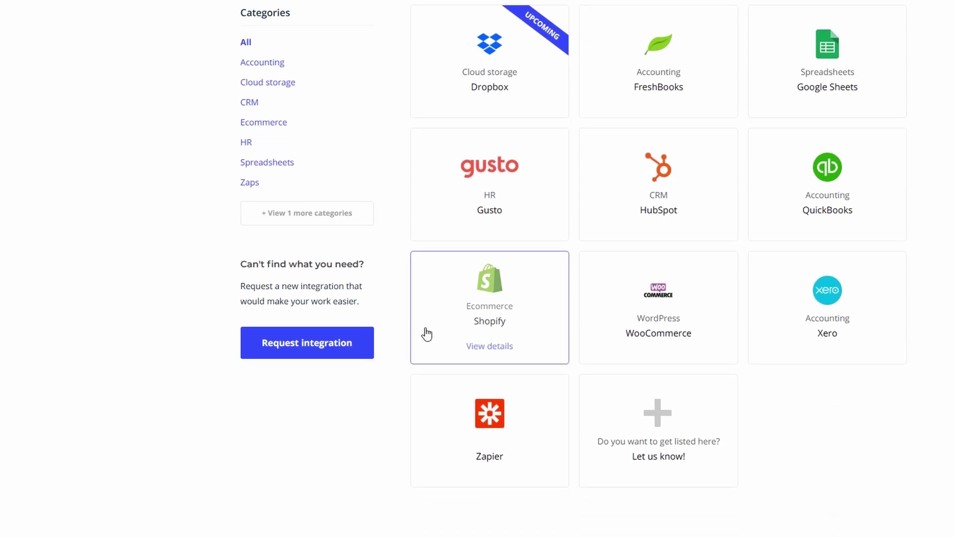
scroll(427, 334, up, 6)
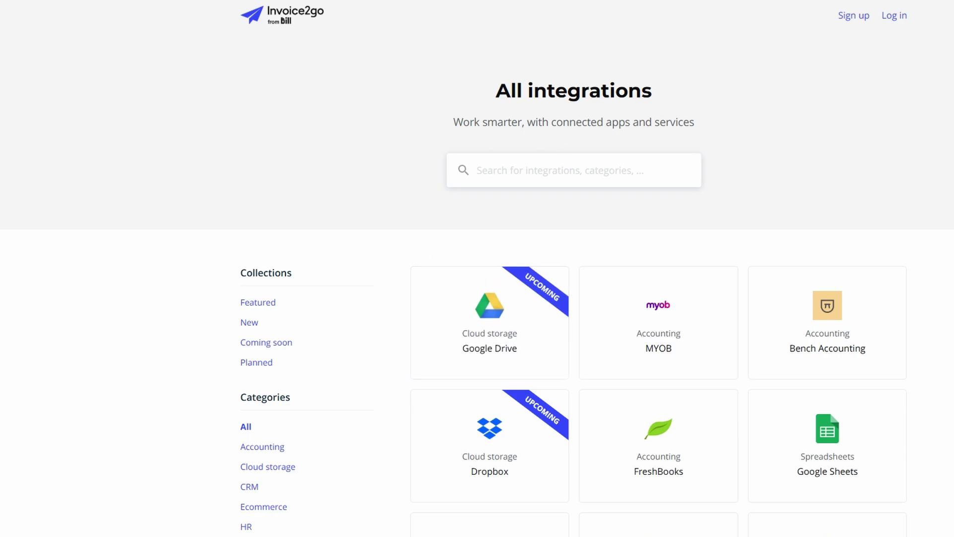
Look through the client payment options settings, then go back to the Home dashboard.
click(894, 15)
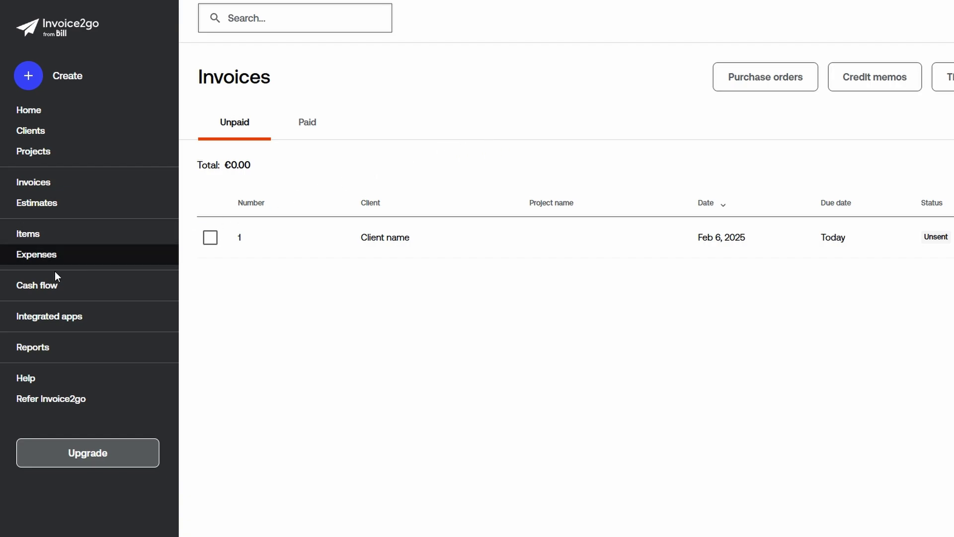
click(71, 293)
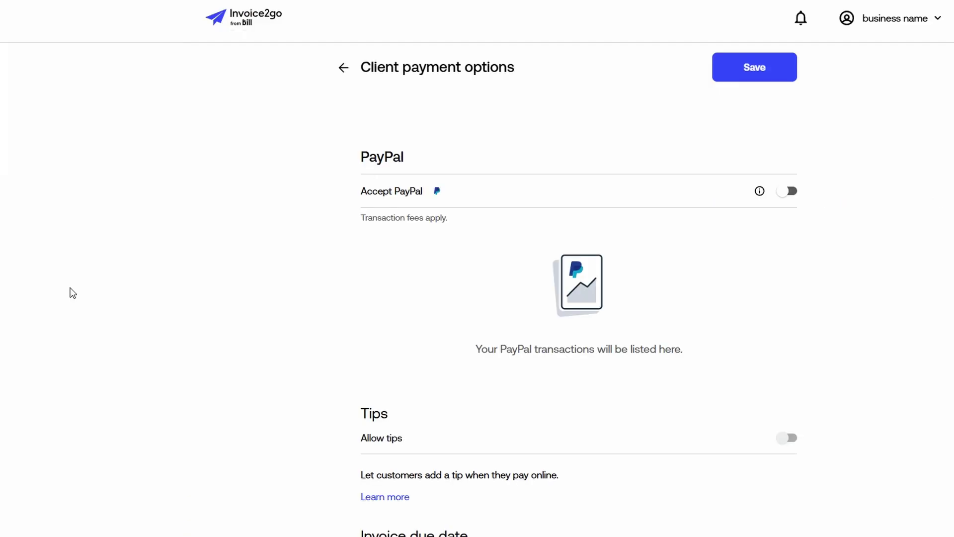
scroll(518, 193, down, 5)
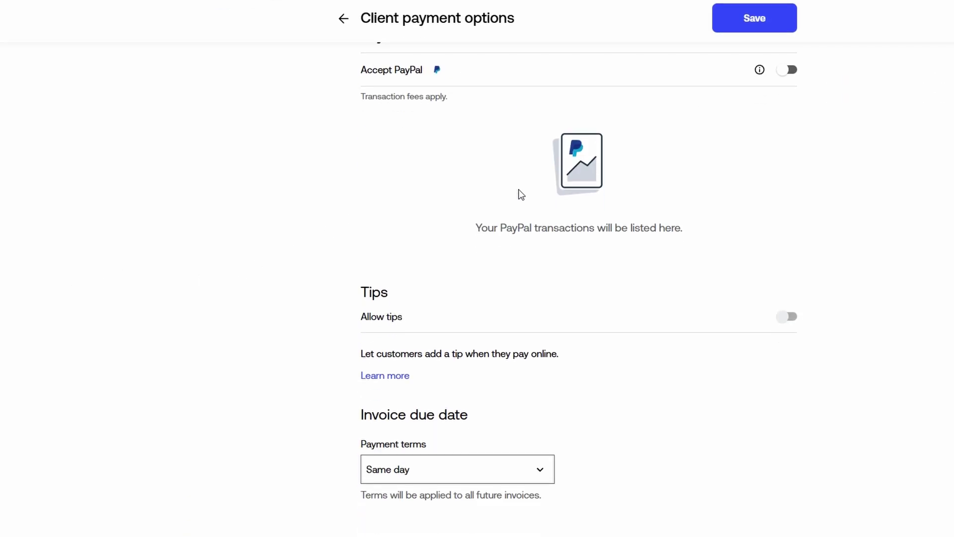
scroll(519, 191, down, 6)
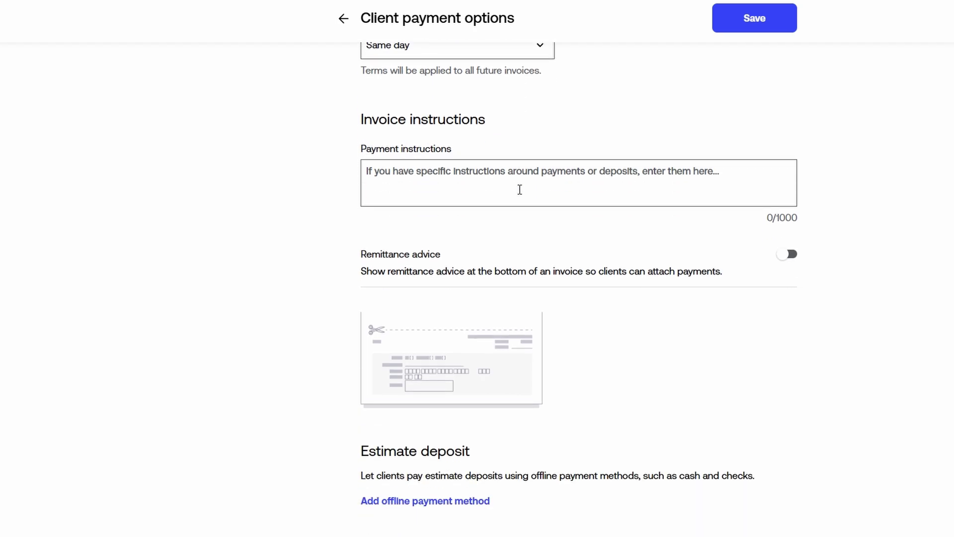
scroll(441, 382, down, 3)
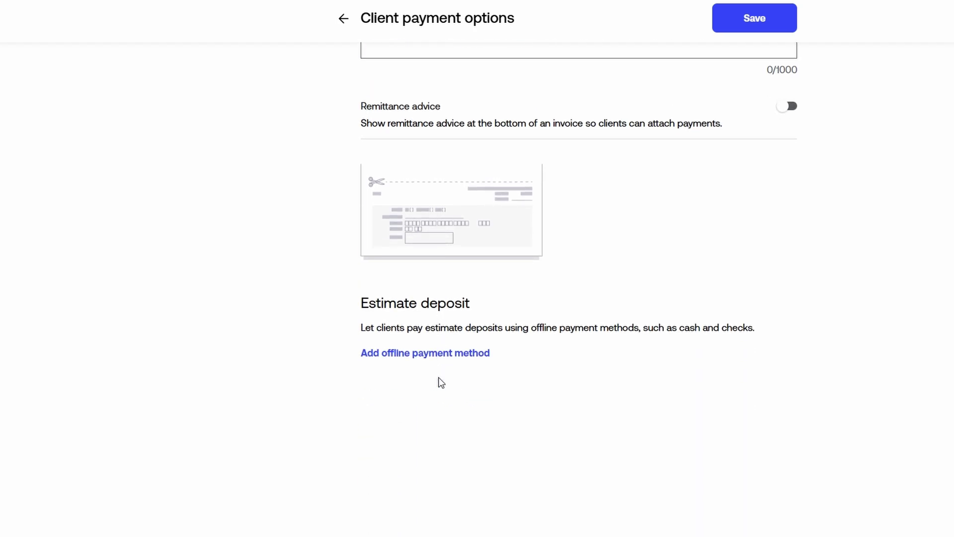
scroll(440, 381, up, 14)
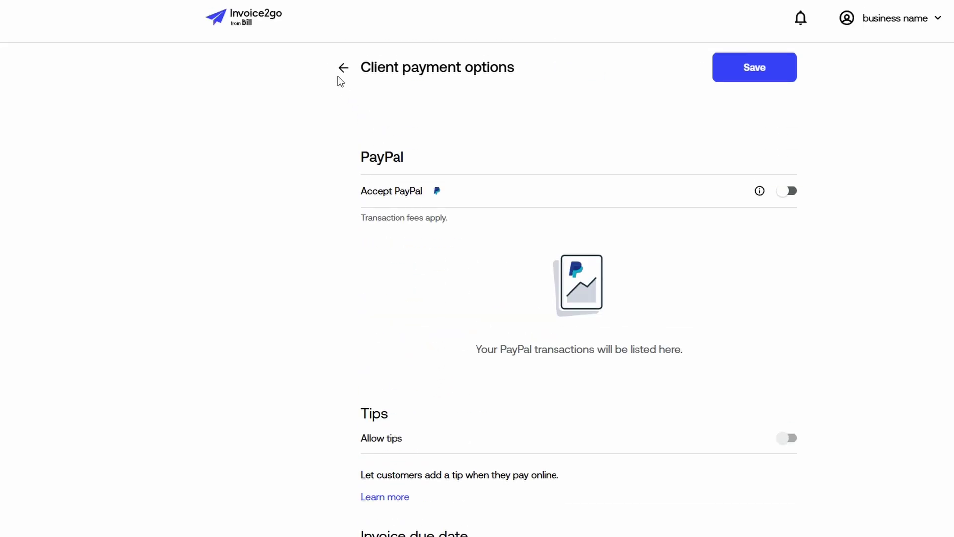
click(343, 69)
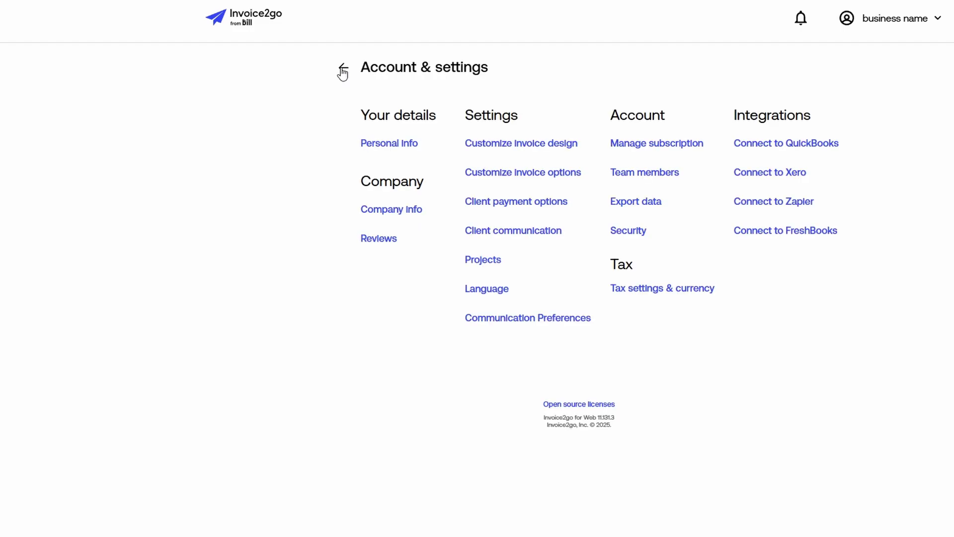
click(275, 23)
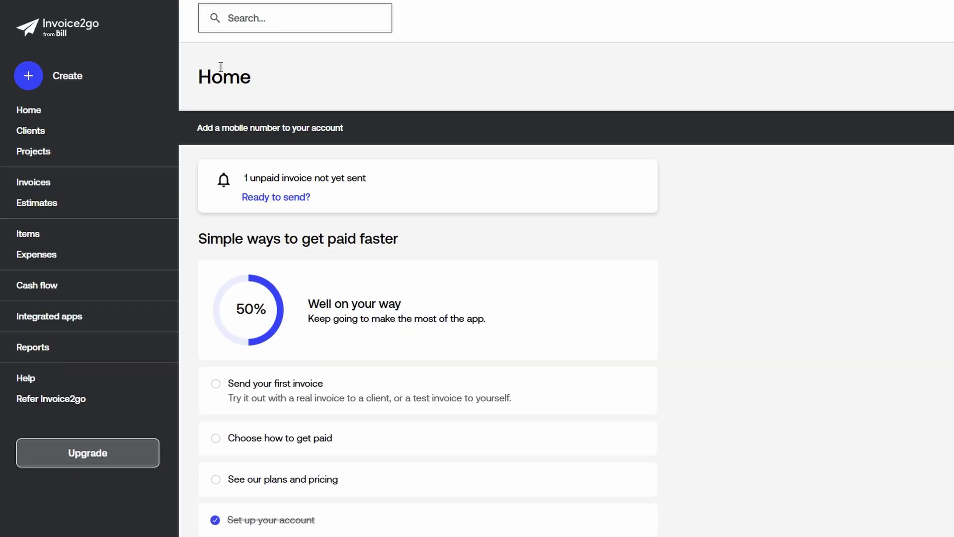
In Reports, switch to the Report list showing the 2025 monthly Sales by Date report.
click(53, 351)
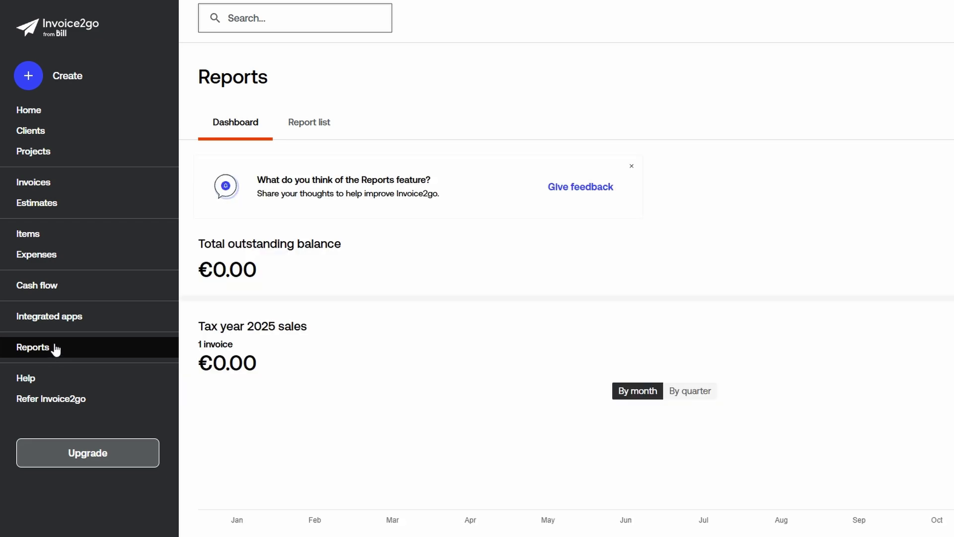
scroll(301, 267, down, 5)
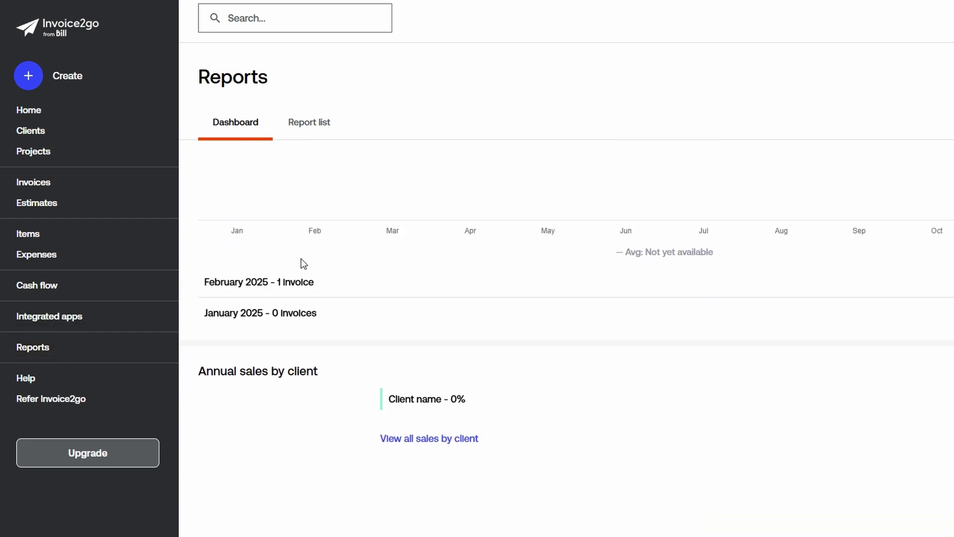
scroll(322, 198, up, 5)
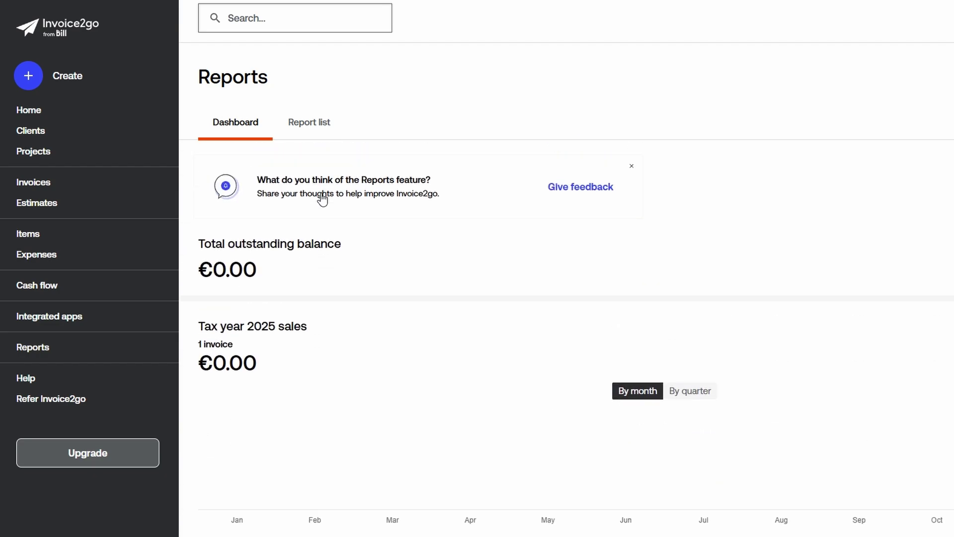
click(315, 127)
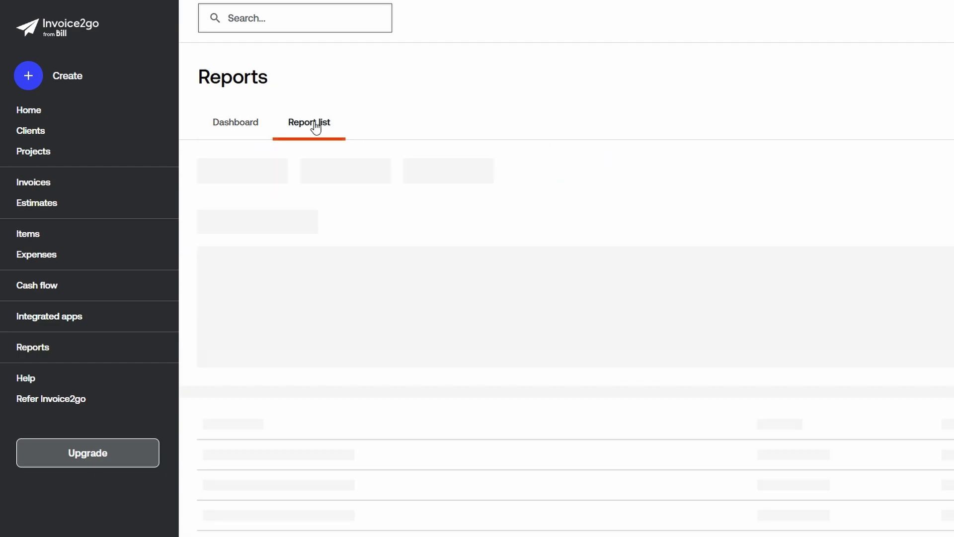
scroll(330, 182, down, 3)
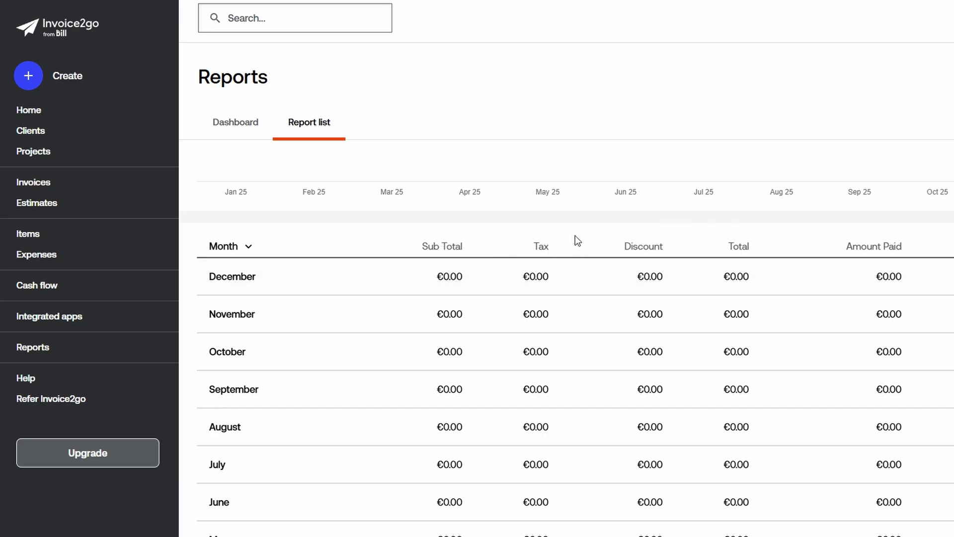
scroll(488, 234, down, 3)
scroll(490, 233, up, 6)
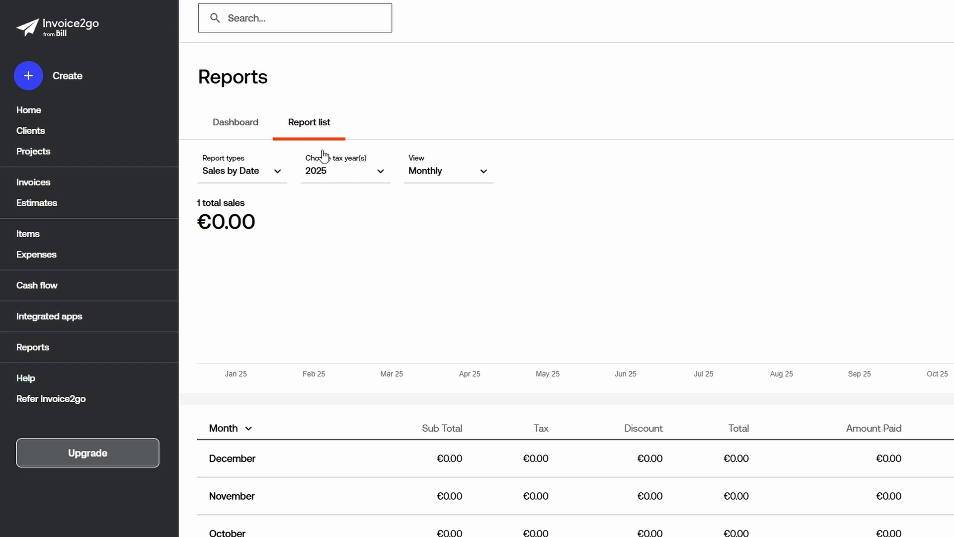
Change the Sales by Date report view to Quarterly.
click(269, 173)
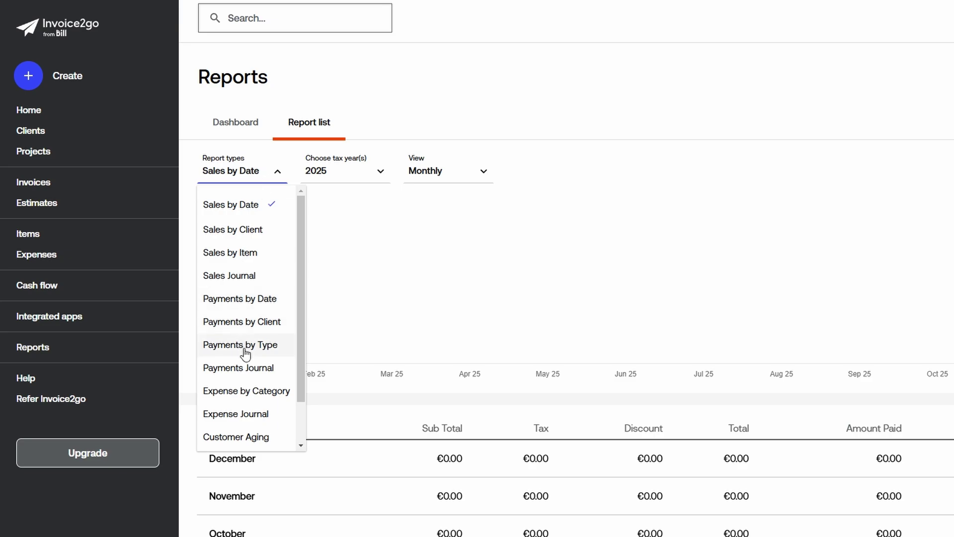
click(415, 174)
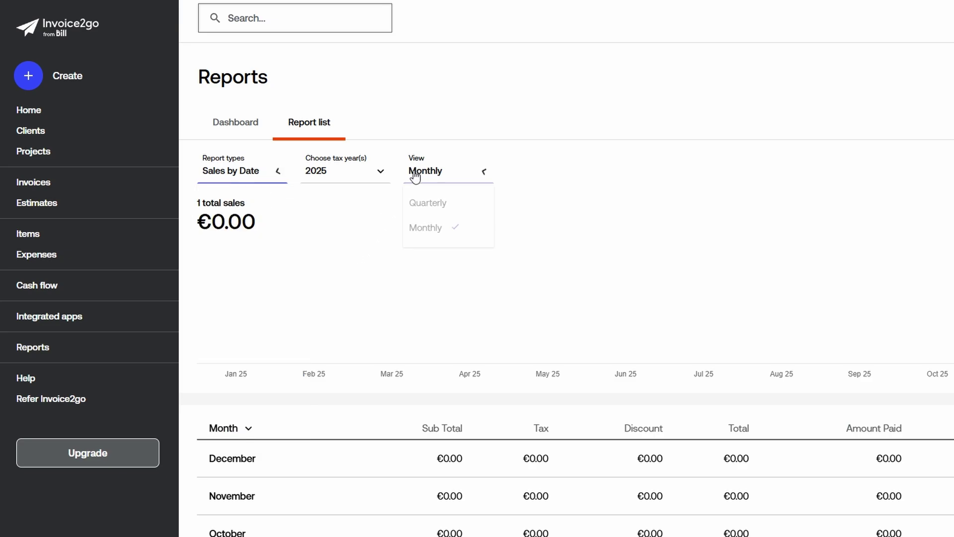
click(430, 204)
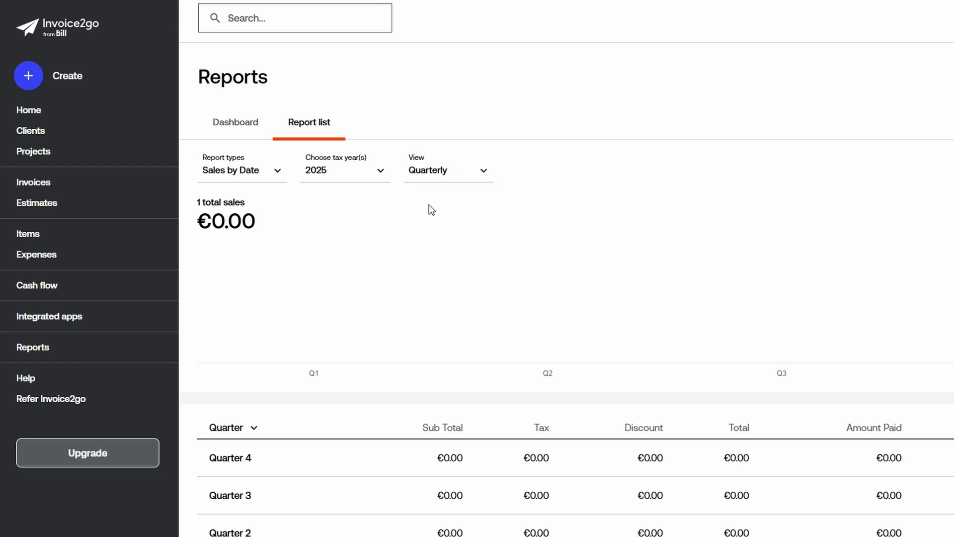
scroll(428, 205, down, 1)
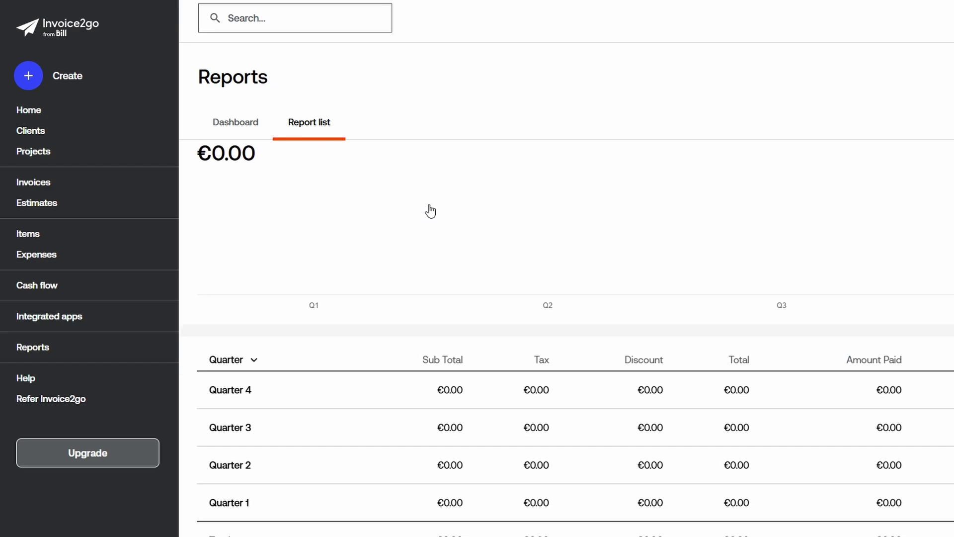
Open Quarter 1's sales journal, toggle its Invoice Date sort, and return to Dashboard.
click(253, 504)
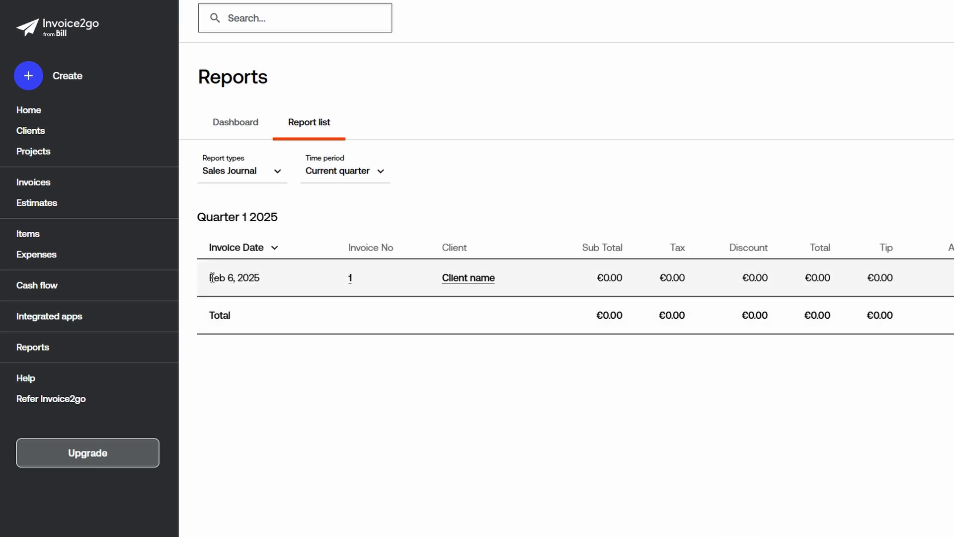
click(276, 248)
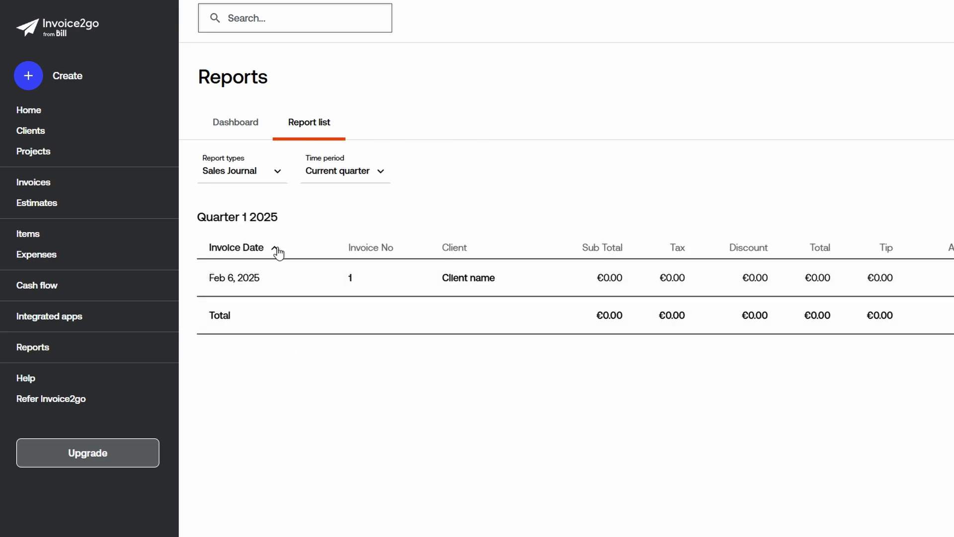
click(277, 249)
click(260, 136)
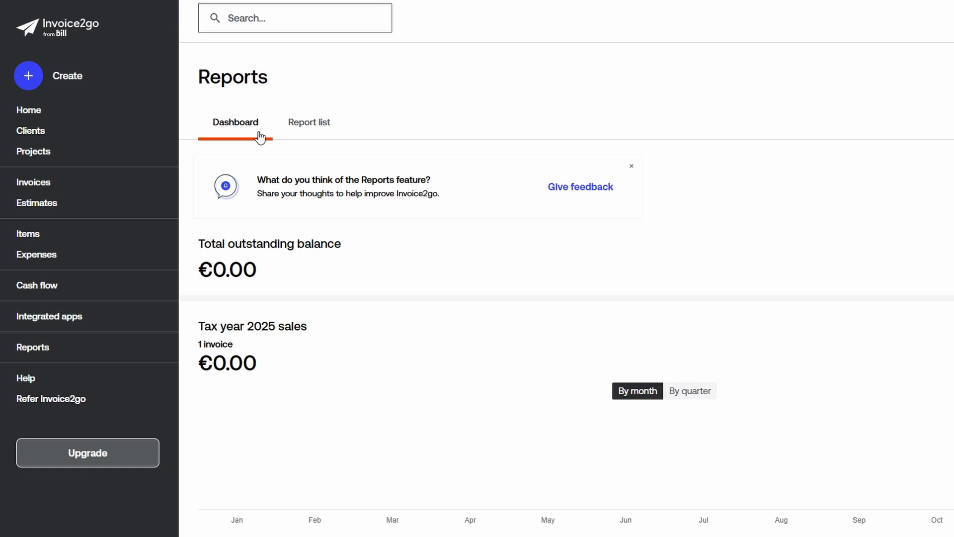
Scroll through the Reports Dashboard's 2025 sales chart.
scroll(337, 296, down, 5)
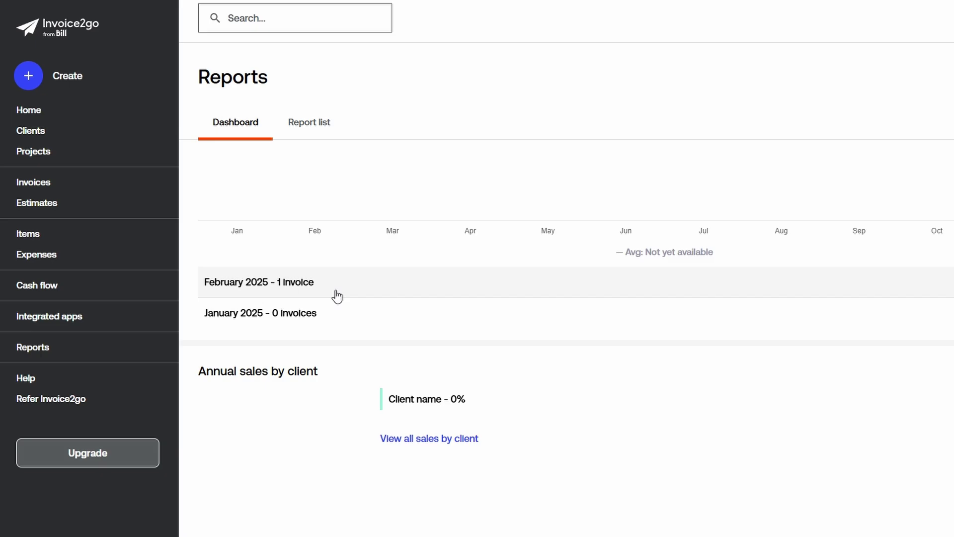
scroll(337, 293, up, 5)
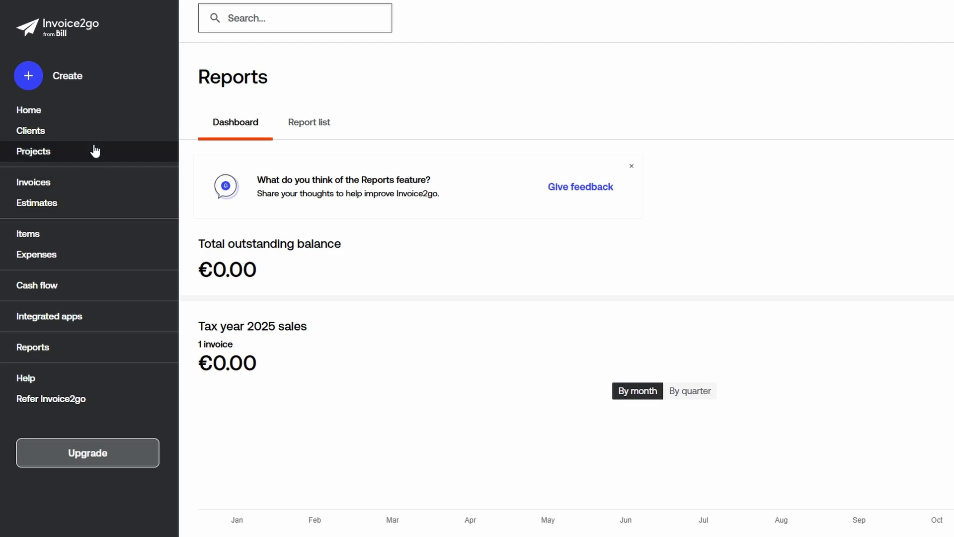
Go Home, then via Clients open the Projects list showing Untitled project 1.
click(98, 111)
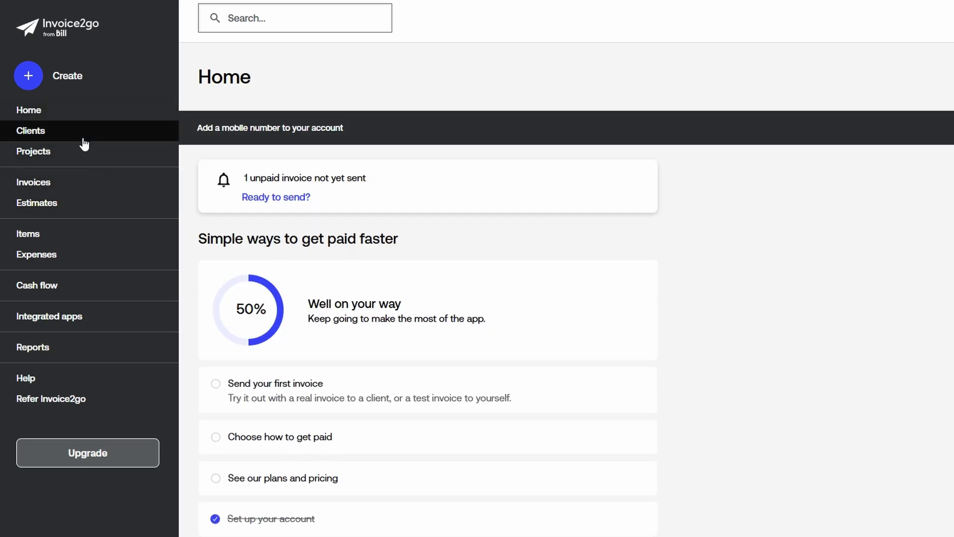
click(83, 144)
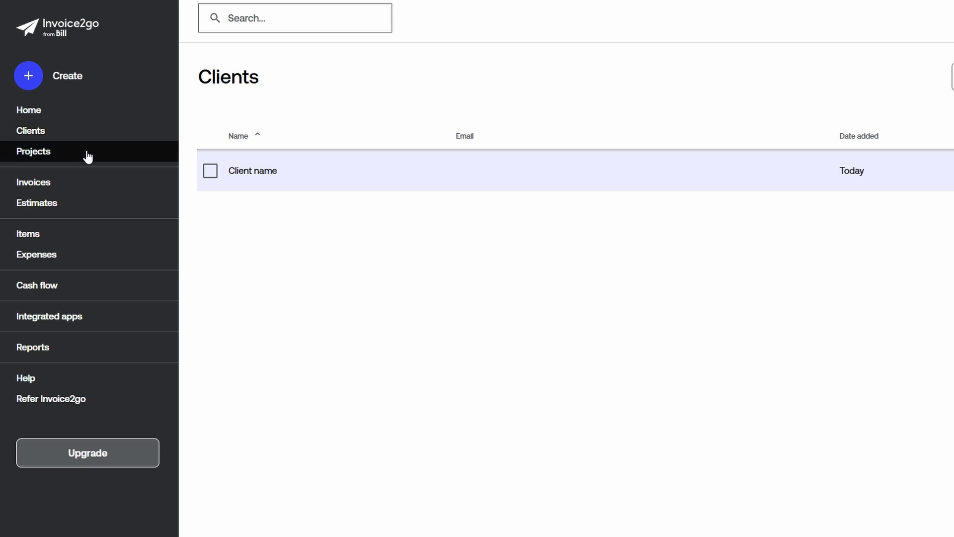
click(88, 157)
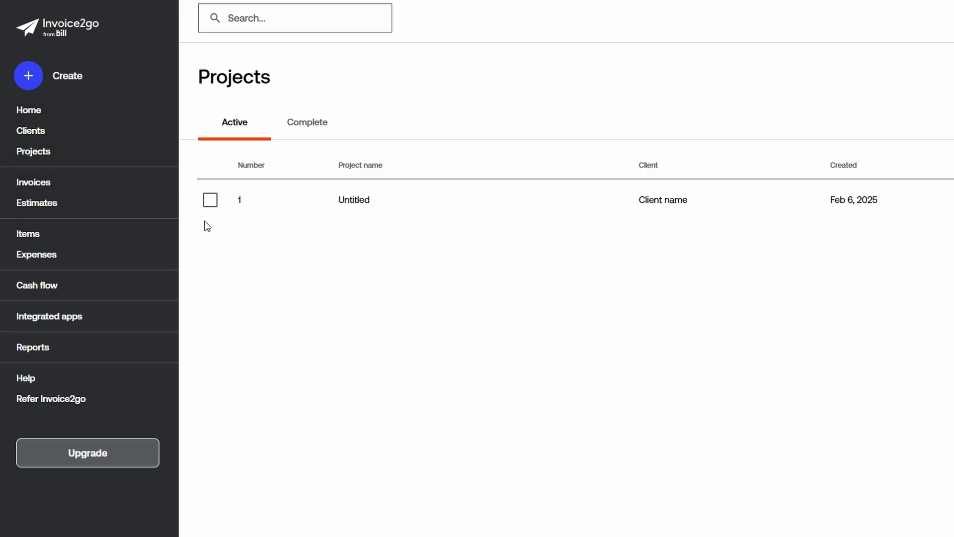
In Account & settings, view Personal info and then Reviews, and back out to Home.
click(952, 20)
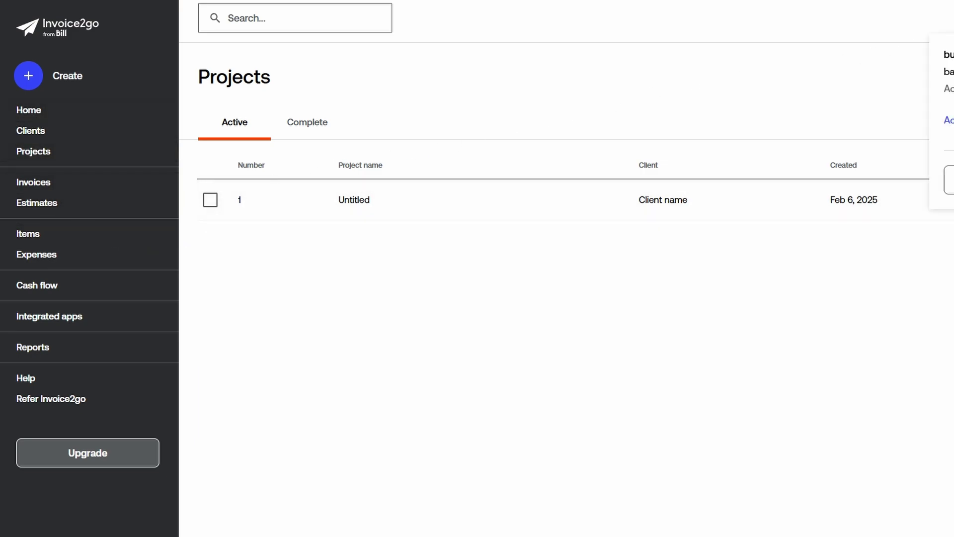
click(950, 120)
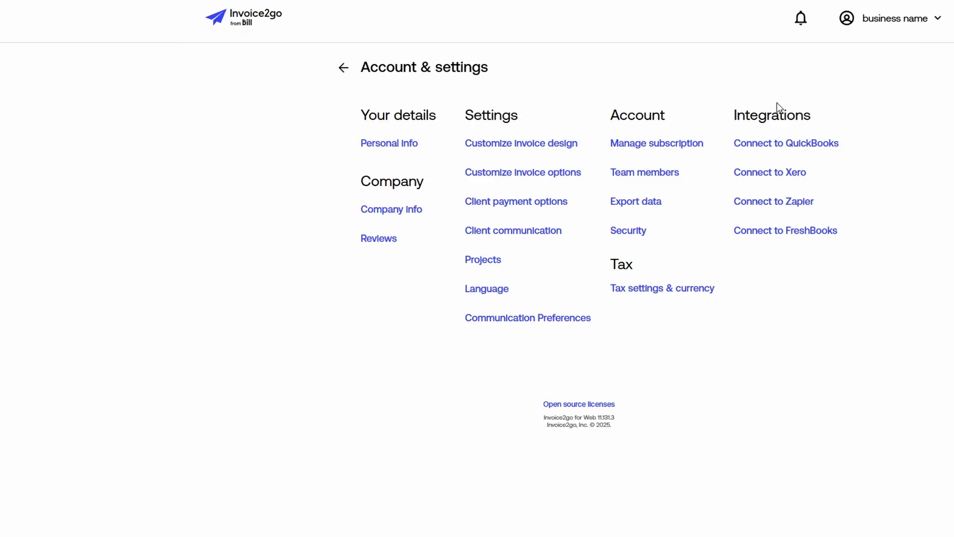
click(411, 141)
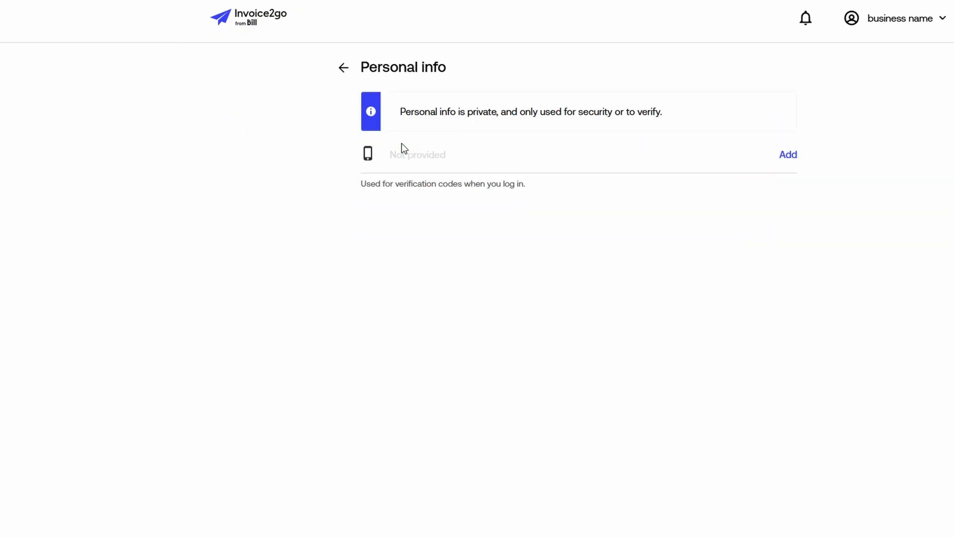
click(344, 67)
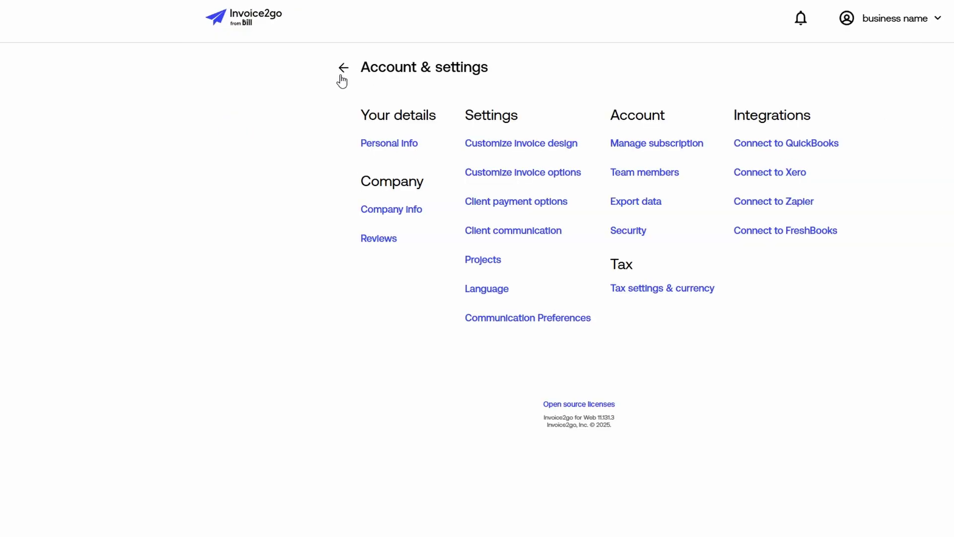
click(381, 239)
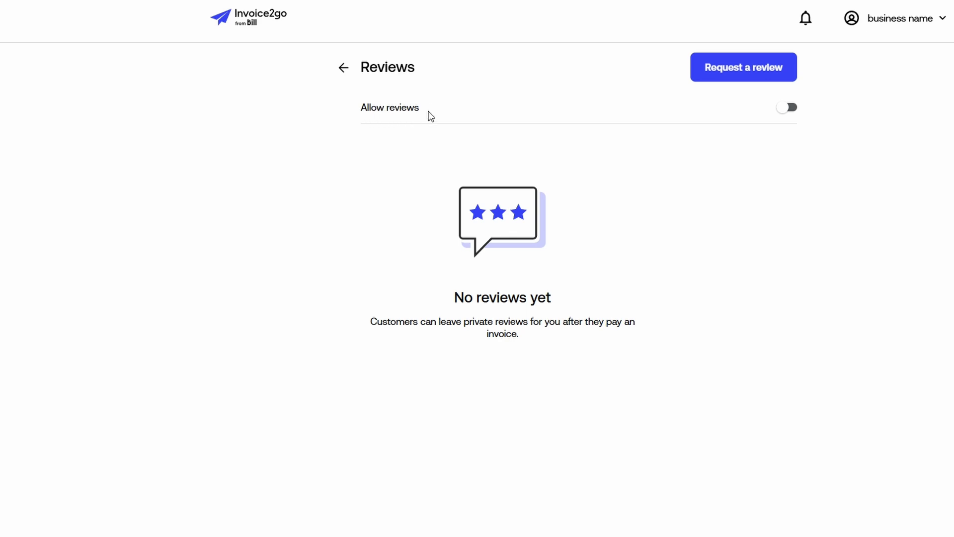
click(345, 68)
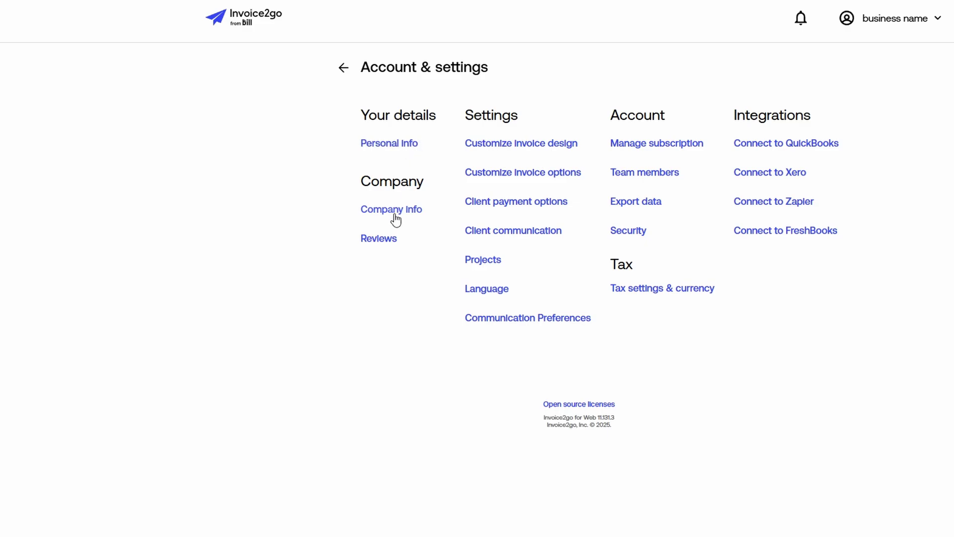
click(342, 70)
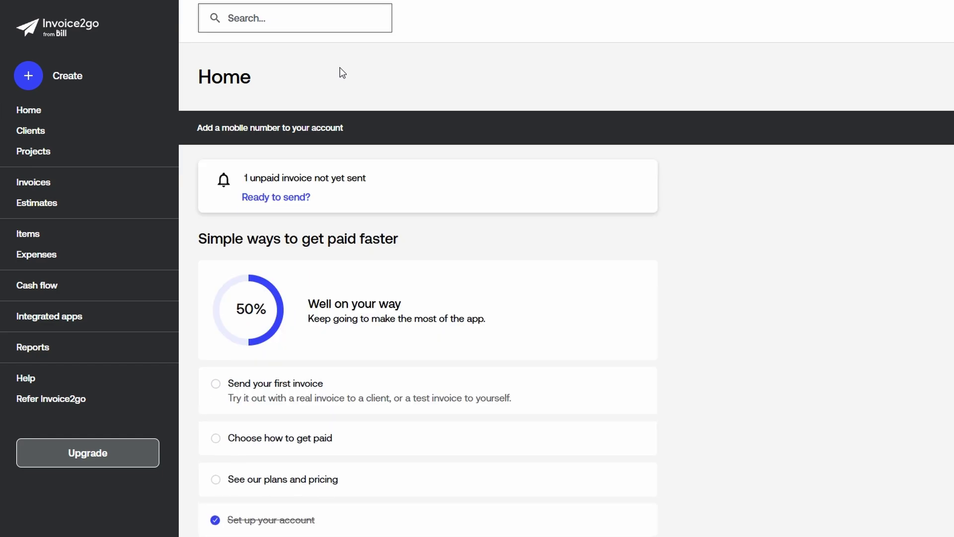